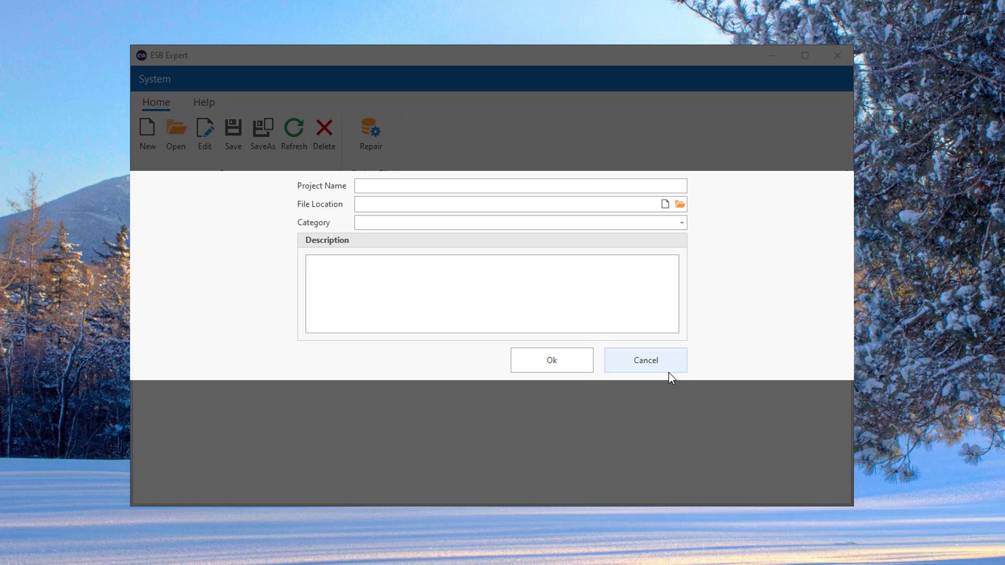
Step: Cancel the new project form, briefly open an existing project and return to the project list
{"action": "left_click", "coordinate": [643, 366]}
{"action": "left_click", "coordinate": [178, 122]}
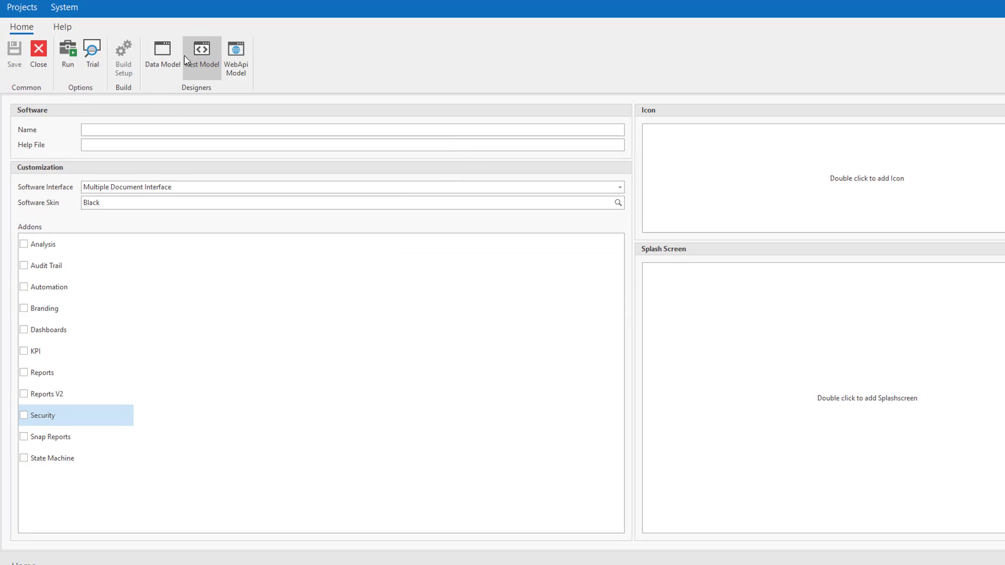
{"action": "left_click", "coordinate": [33, 48]}
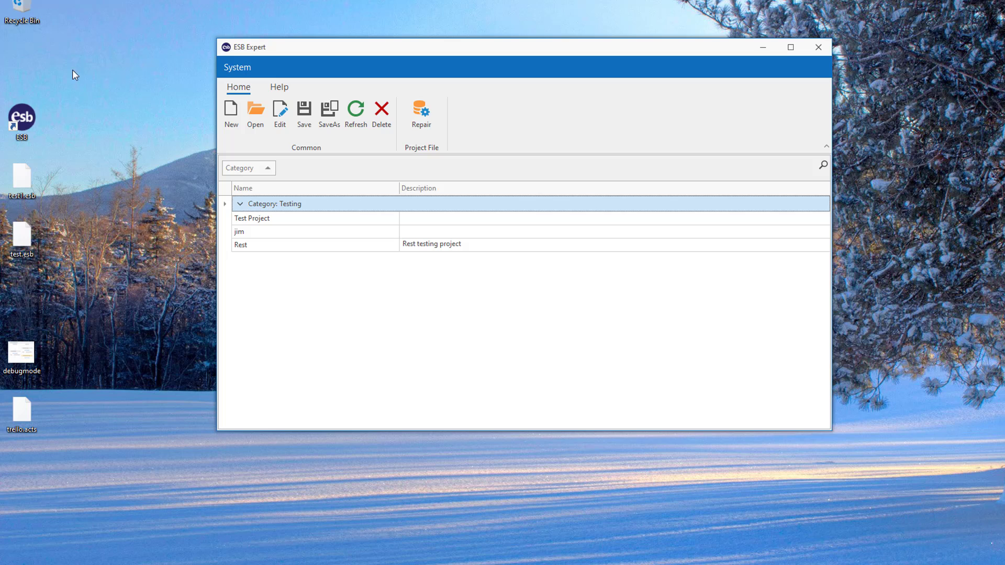
Step: Open Test Project from the Testing category and place its window over the project list window
{"action": "left_click", "coordinate": [258, 219]}
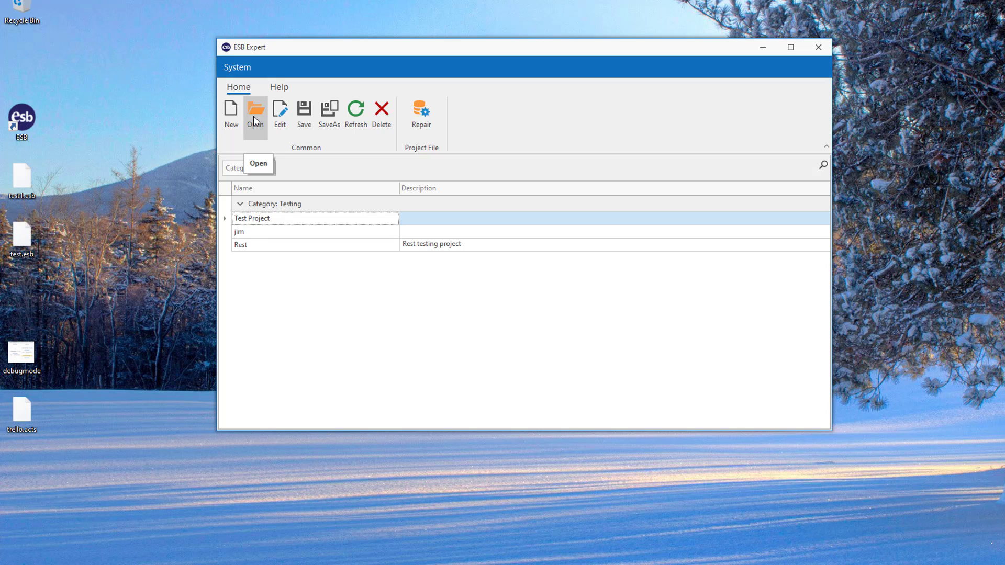
{"action": "double_click", "coordinate": [261, 221]}
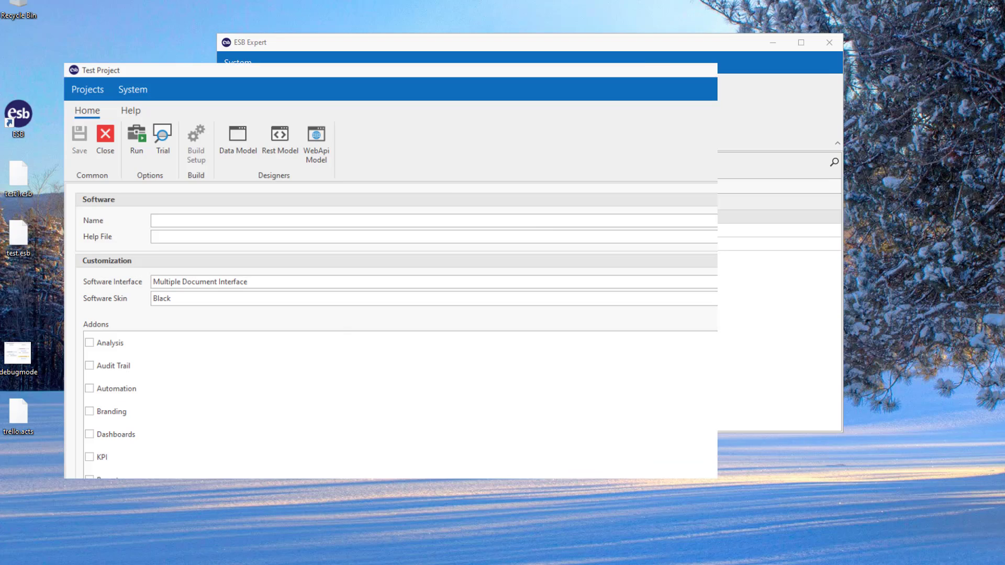
{"action": "left_click_drag", "start_coordinate": [317, 71], "coordinate": [783, 26]}
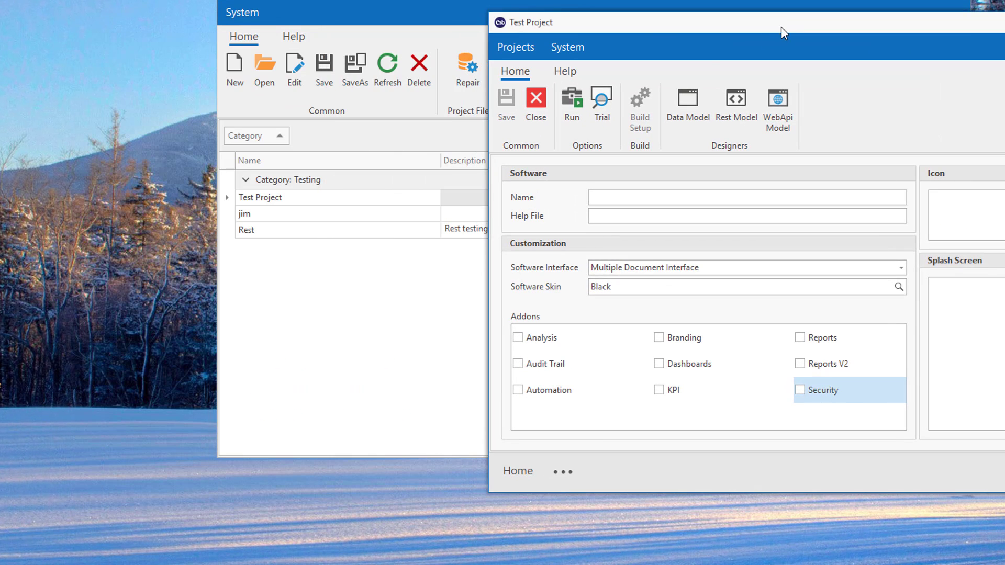
{"action": "left_click", "coordinate": [359, 21]}
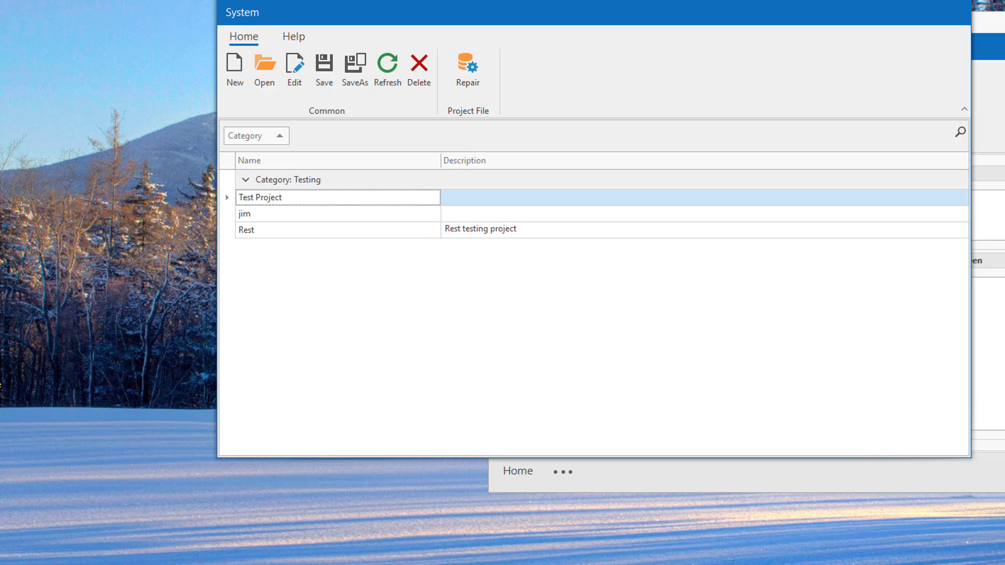
{"action": "left_click", "coordinate": [992, 47]}
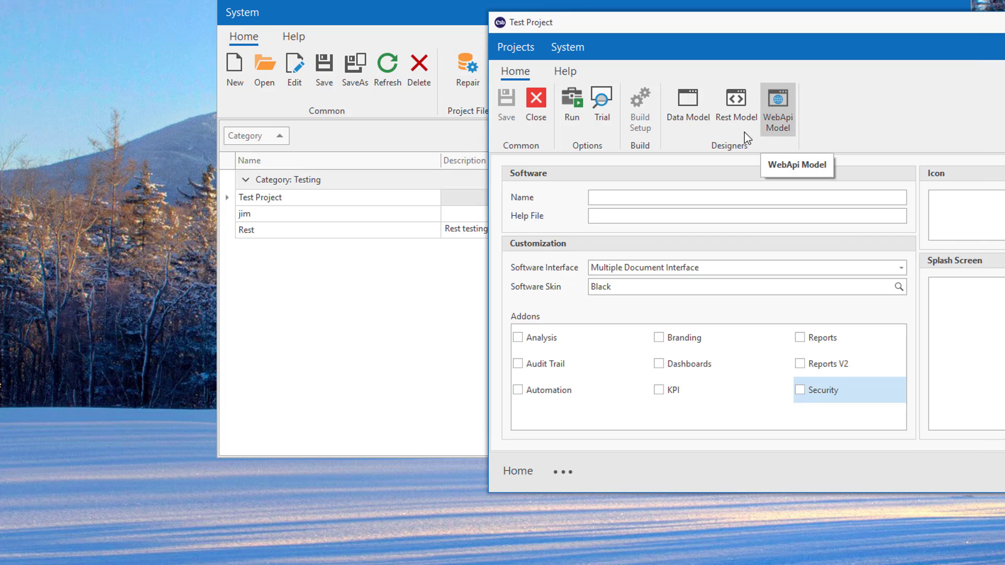
{"action": "left_click_drag", "start_coordinate": [781, 22], "coordinate": [498, 4]}
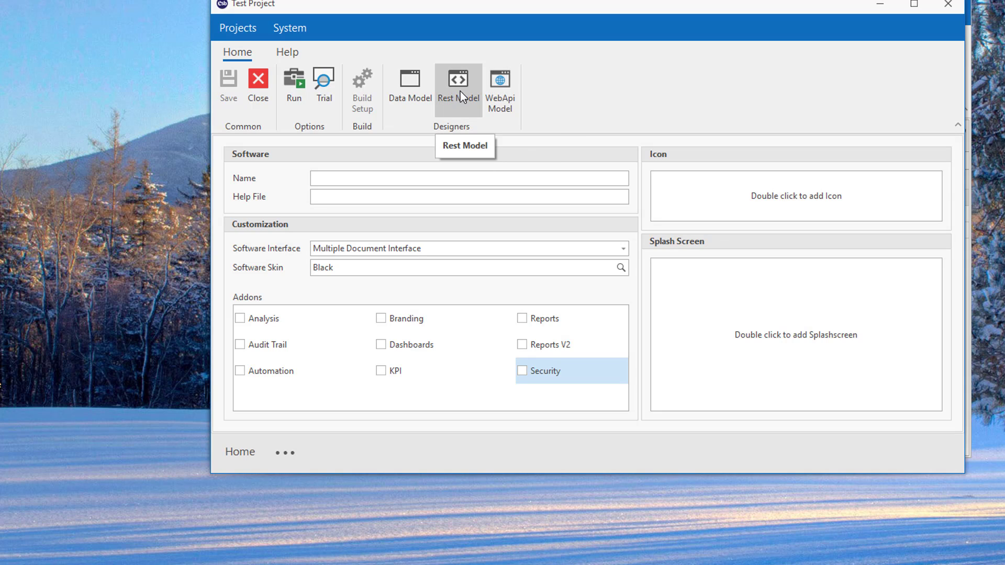
Step: Open the Data Model designer of Test Project and review its form diagram and the available form types
{"action": "left_click", "coordinate": [403, 79]}
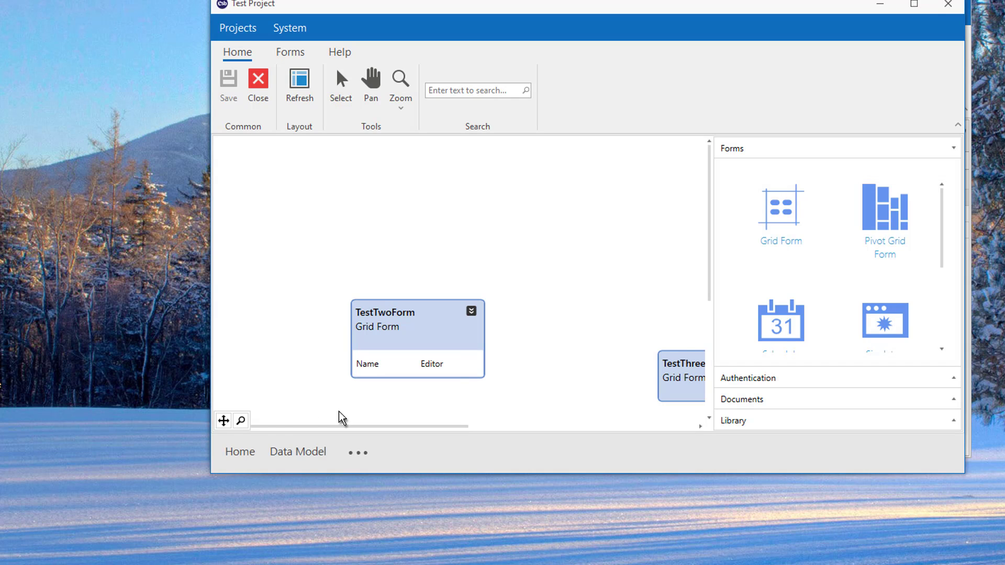
{"action": "left_click", "coordinate": [223, 421]}
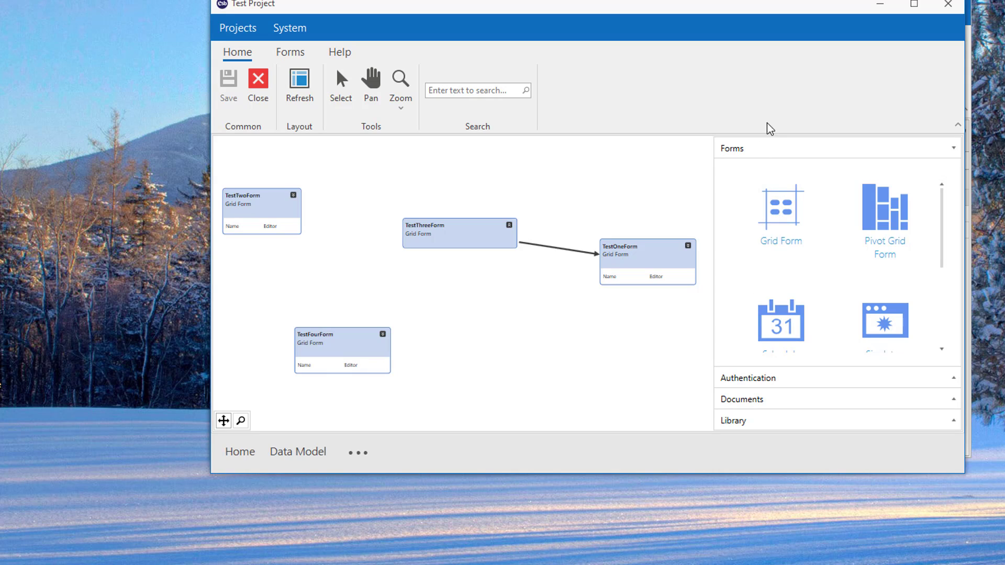
{"action": "scroll", "coordinate": [821, 265], "scroll_direction": "down", "scroll_amount": 5}
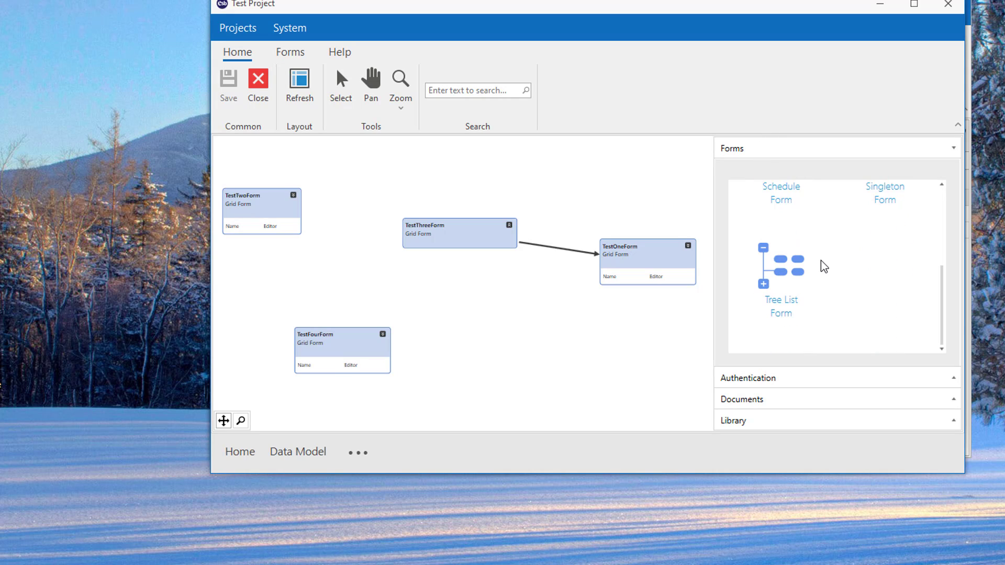
Step: Examine the authentication forms offered for the data model: BasicAuth, OauthOne and OauthTwo Account Form
{"action": "left_click", "coordinate": [768, 379]}
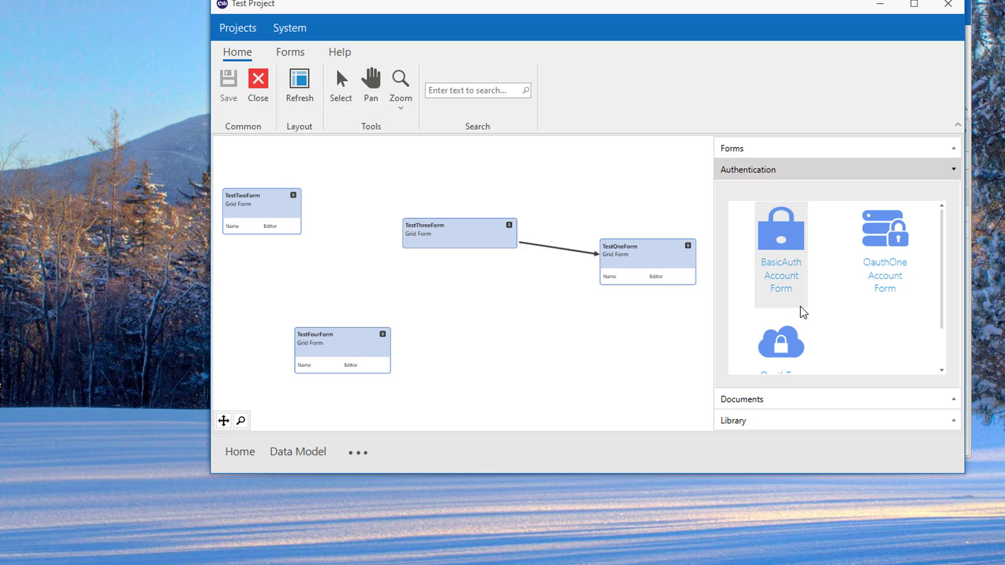
{"action": "scroll", "coordinate": [799, 310], "scroll_direction": "down", "scroll_amount": 1}
{"action": "scroll", "coordinate": [799, 310], "scroll_direction": "up", "scroll_amount": 1}
{"action": "scroll", "coordinate": [793, 301], "scroll_direction": "down", "scroll_amount": 1}
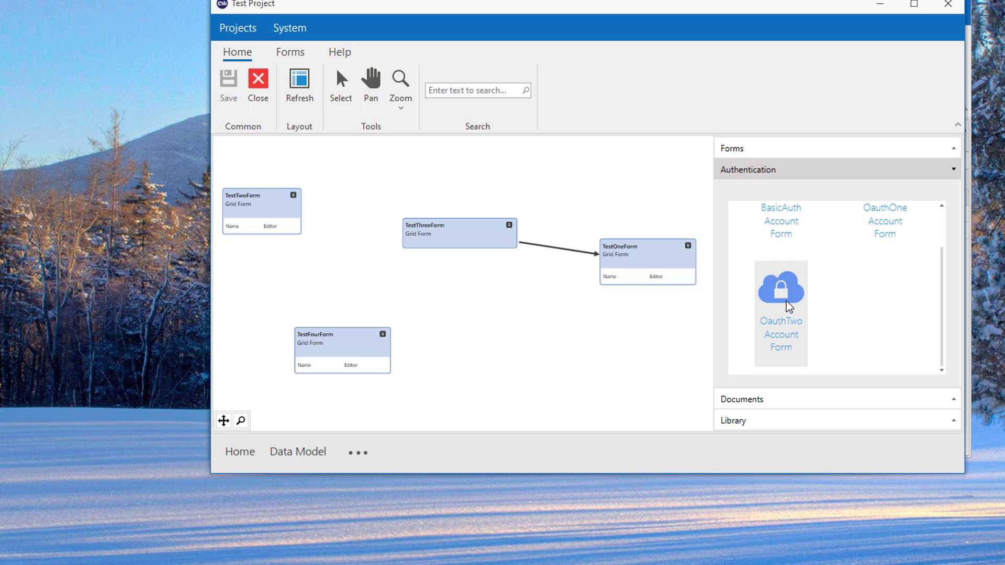
{"action": "scroll", "coordinate": [785, 314], "scroll_direction": "up", "scroll_amount": 1}
{"action": "scroll", "coordinate": [786, 332], "scroll_direction": "down", "scroll_amount": 1}
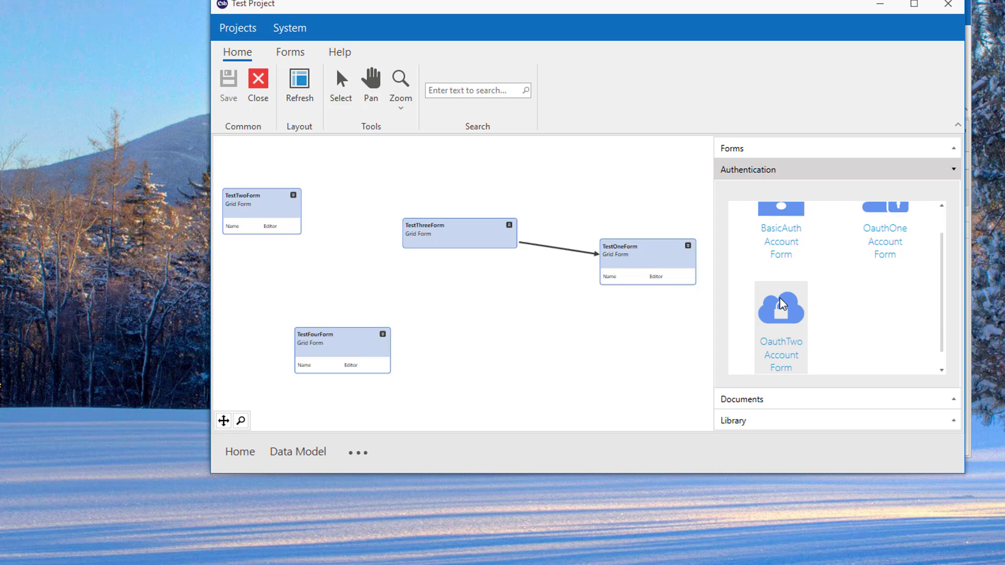
{"action": "scroll", "coordinate": [782, 303], "scroll_direction": "up", "scroll_amount": 1}
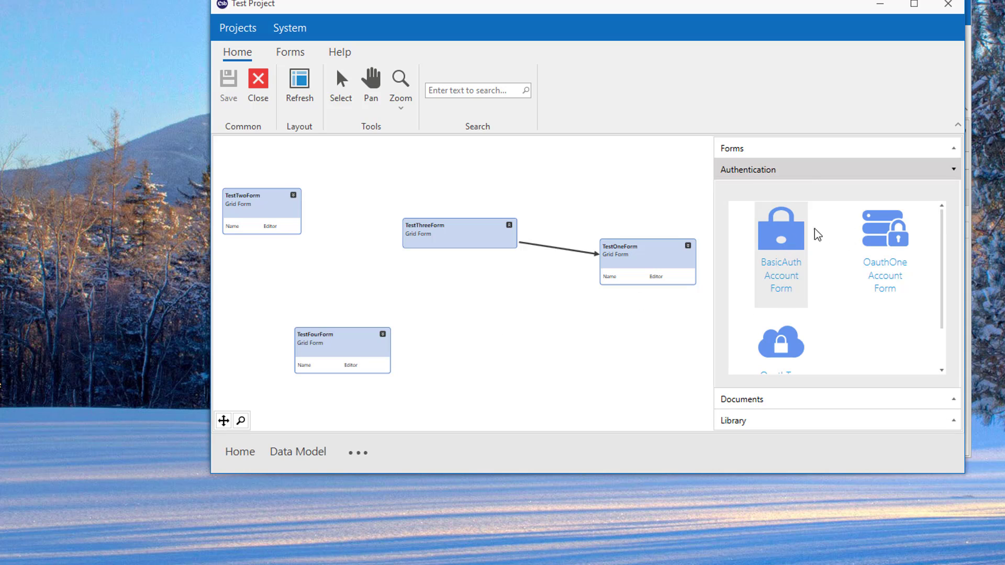
{"action": "scroll", "coordinate": [792, 336], "scroll_direction": "down", "scroll_amount": 1}
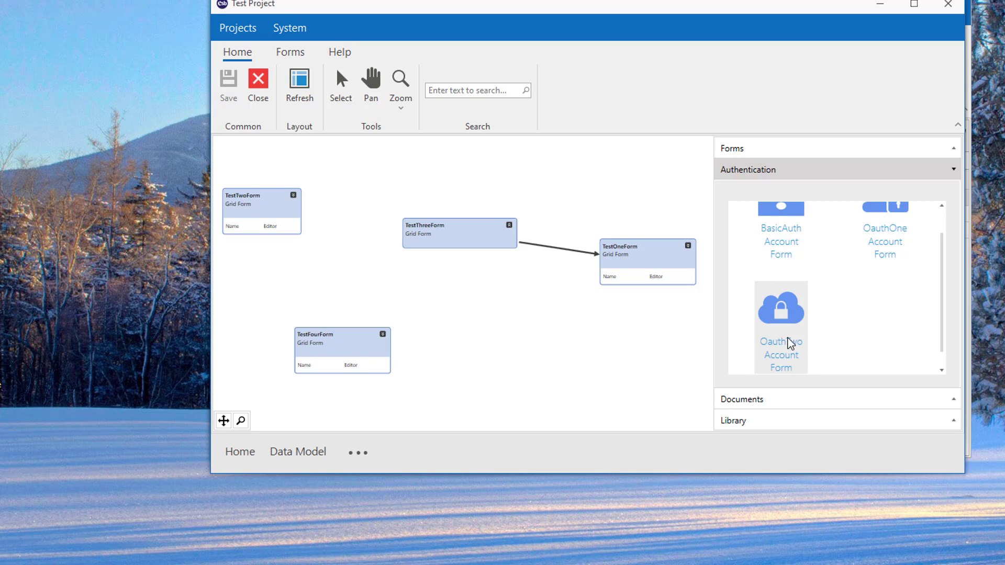
{"action": "scroll", "coordinate": [790, 341], "scroll_direction": "up", "scroll_amount": 1}
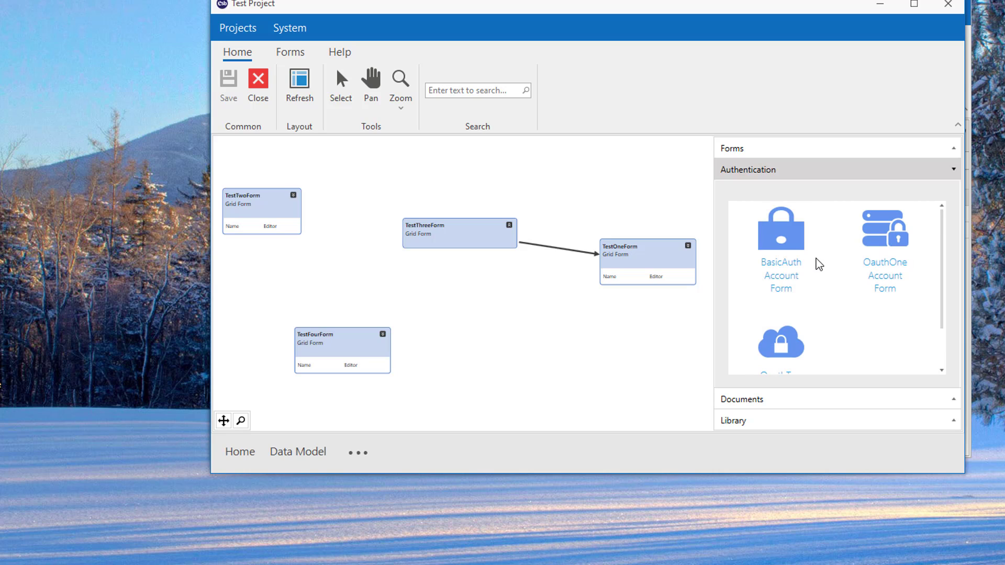
{"action": "scroll", "coordinate": [819, 265], "scroll_direction": "down", "scroll_amount": 1}
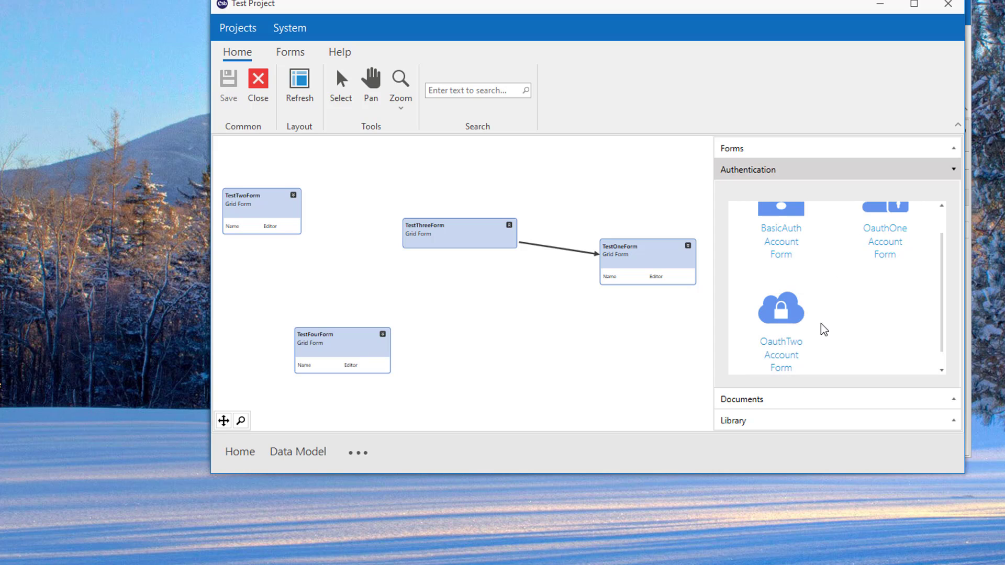
Step: Switch back and forth between the project's Home page and its Data Model, ending on the Home page
{"action": "left_click", "coordinate": [242, 452]}
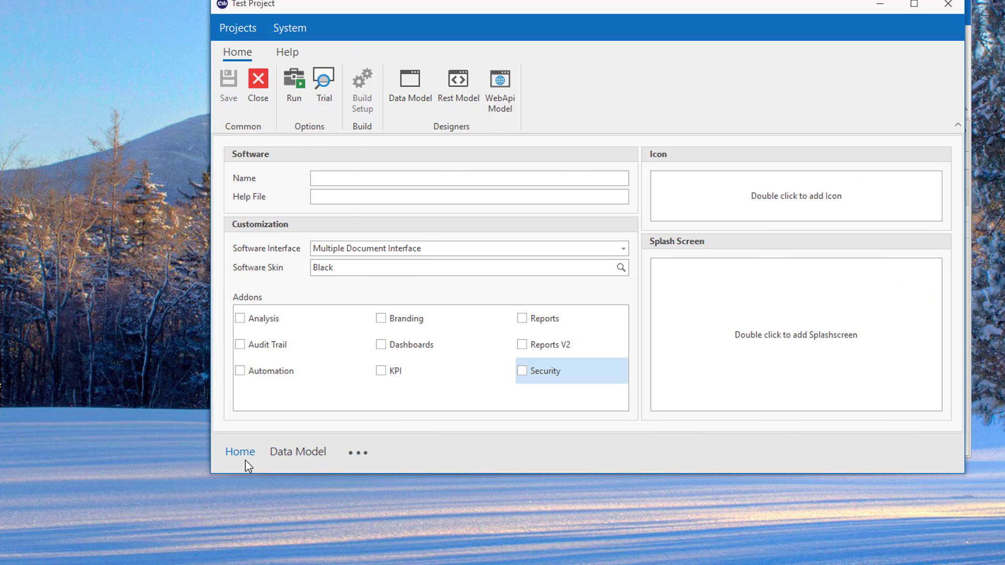
{"action": "left_click", "coordinate": [285, 453]}
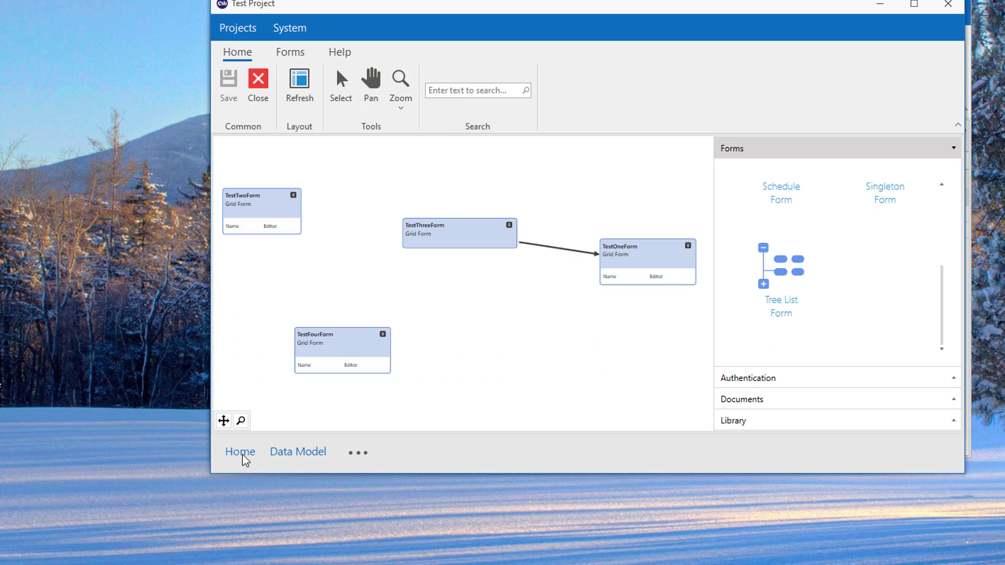
{"action": "left_click", "coordinate": [243, 456]}
{"action": "left_click", "coordinate": [287, 453]}
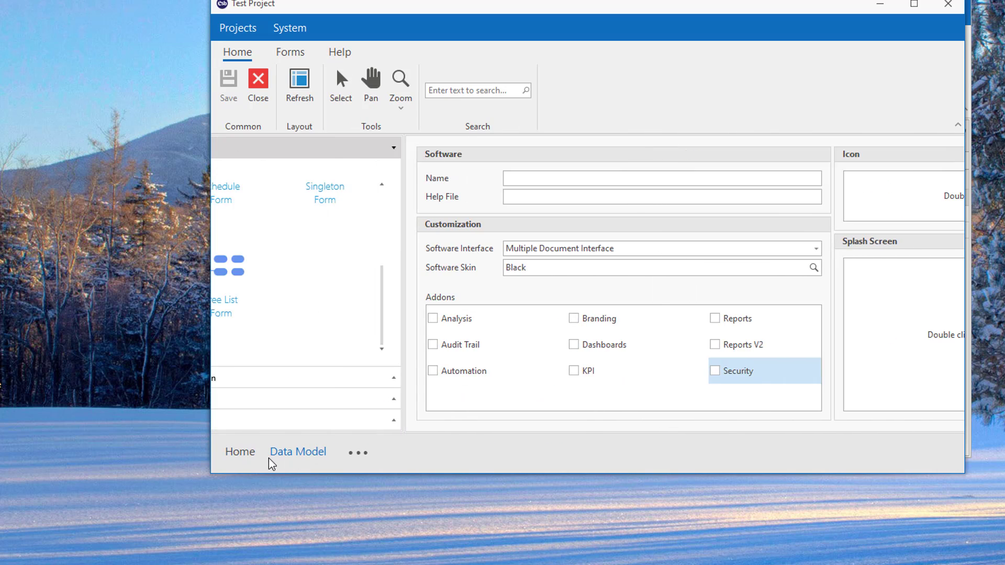
{"action": "left_click", "coordinate": [251, 454]}
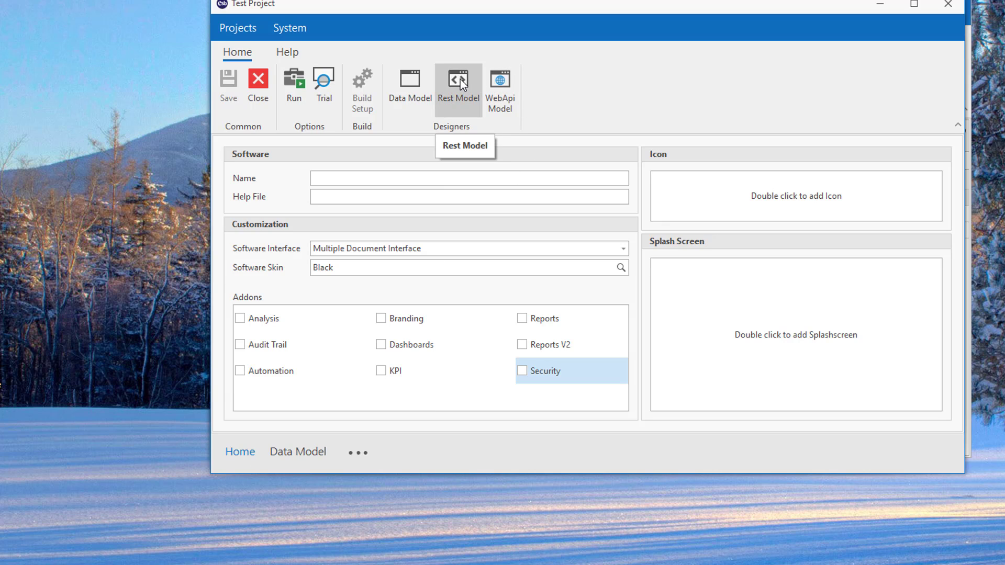
{"action": "left_click", "coordinate": [302, 457]}
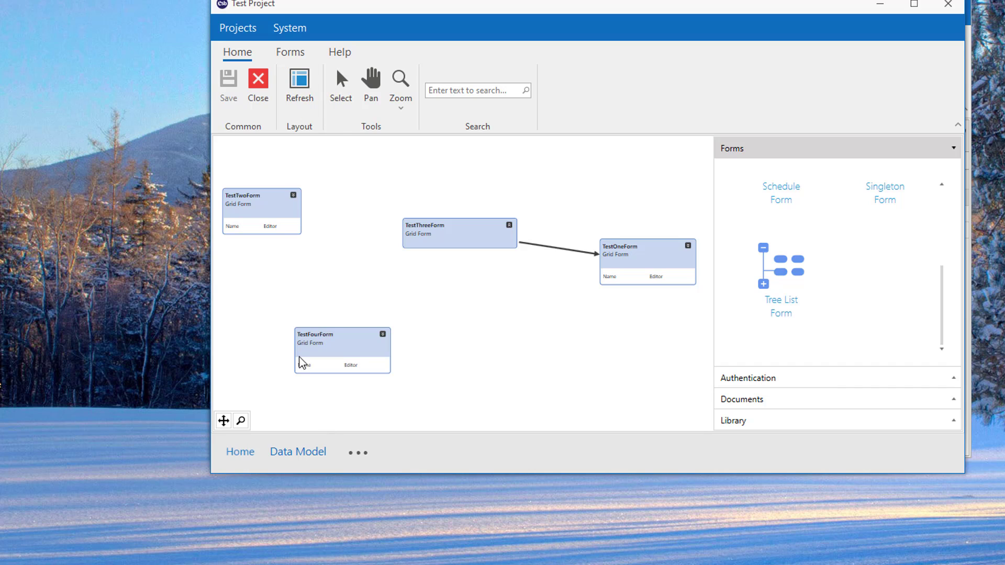
{"action": "left_click", "coordinate": [240, 453]}
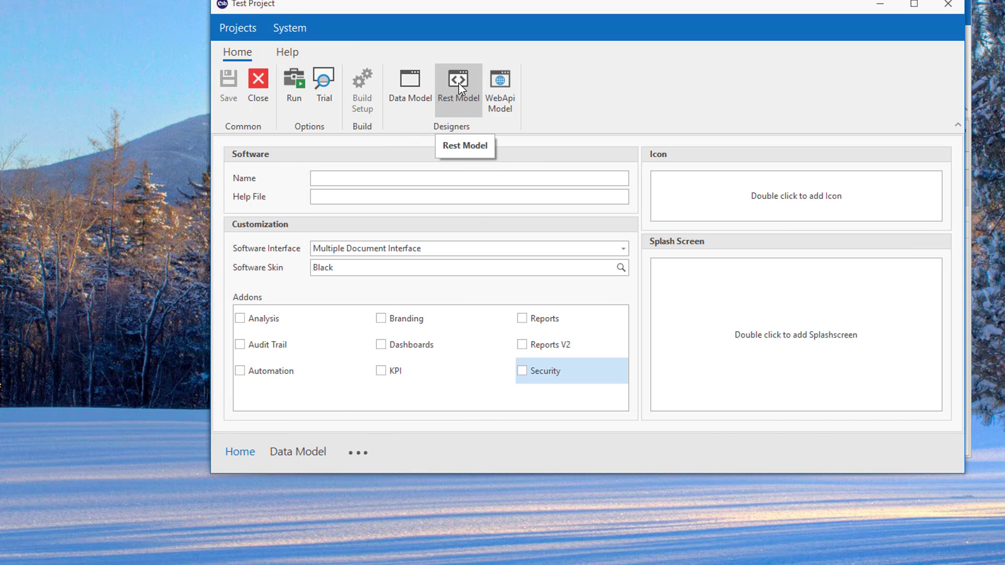
Step: View and close the project's list of Rest models, and revisit the Data Model before returning to the Home page
{"action": "left_click", "coordinate": [458, 83]}
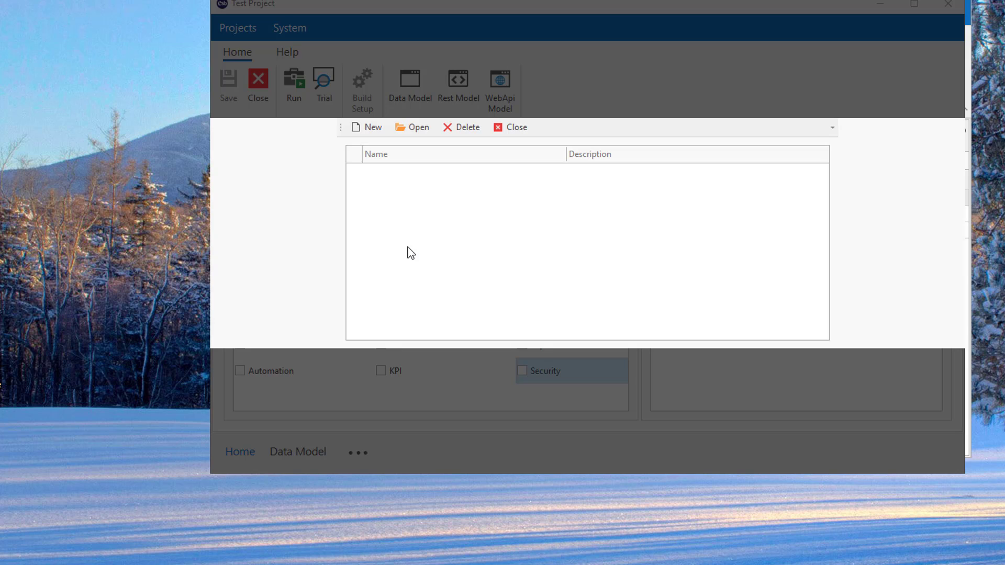
{"action": "left_click", "coordinate": [511, 129]}
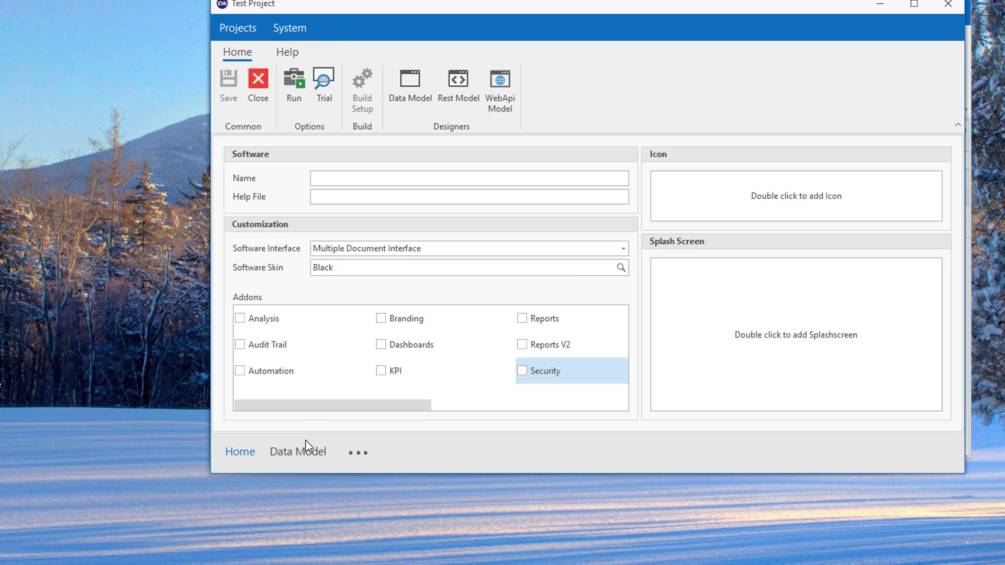
{"action": "left_click", "coordinate": [300, 451]}
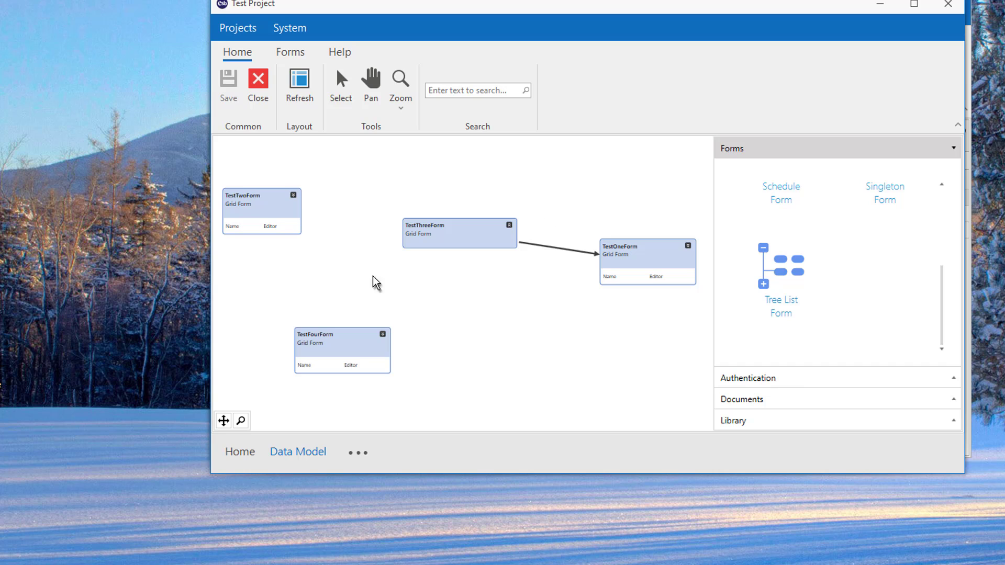
{"action": "left_click", "coordinate": [242, 455]}
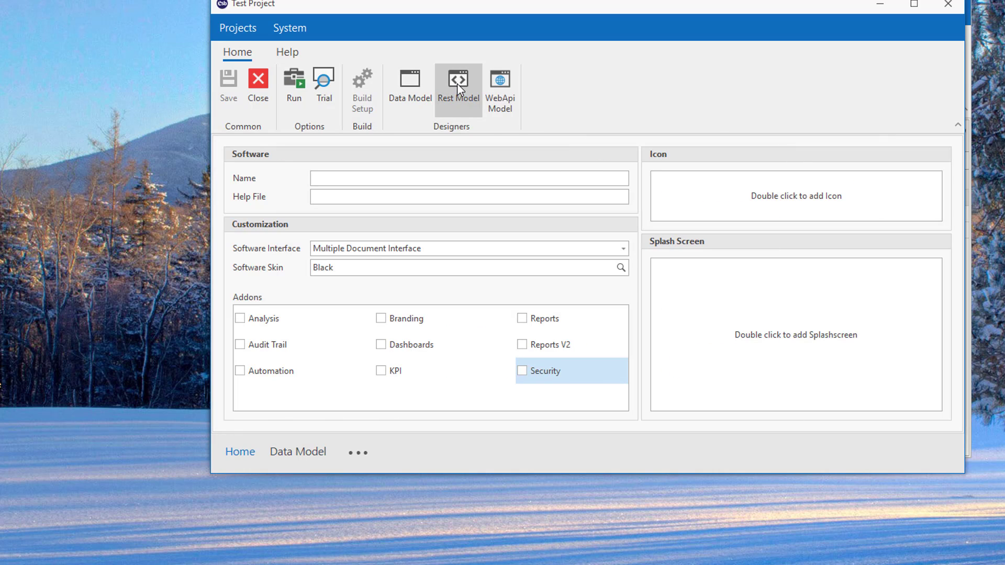
Step: Create a new untitled Rest model in Test Project and view its empty designer
{"action": "left_click", "coordinate": [457, 83]}
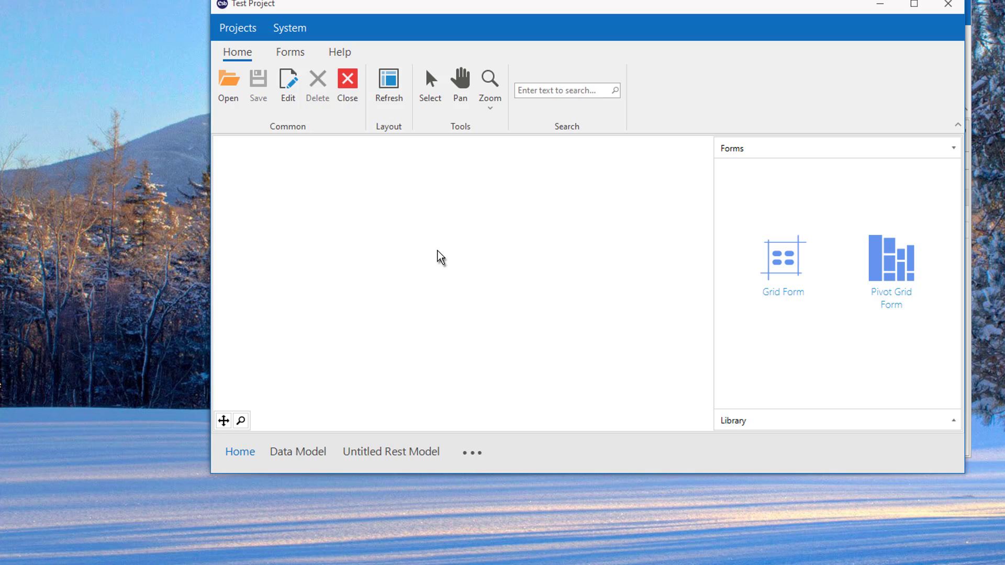
Step: View and close the project's list of WebApi models, and check the Data Model before returning to the Home page
{"action": "left_click", "coordinate": [503, 77]}
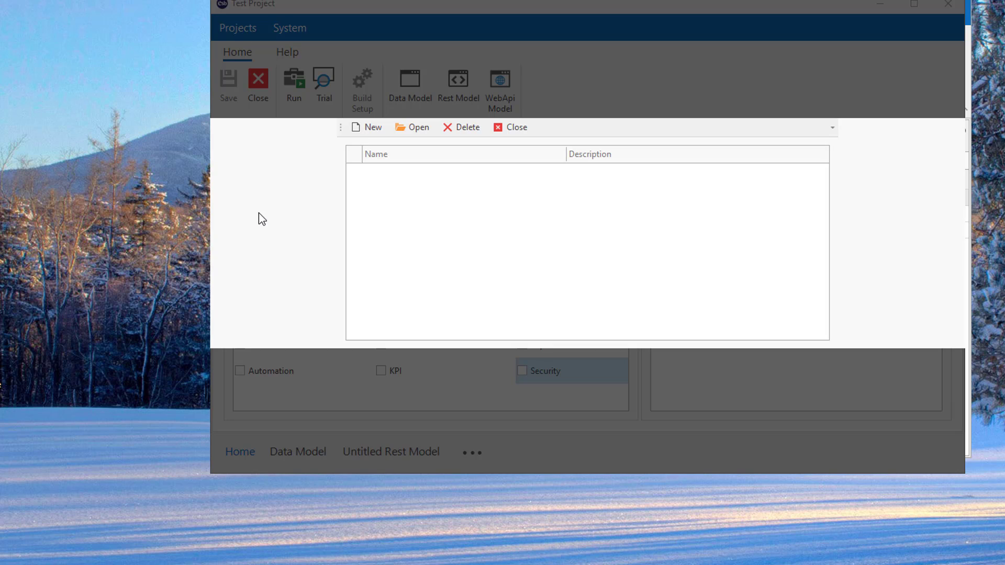
{"action": "left_click", "coordinate": [525, 139]}
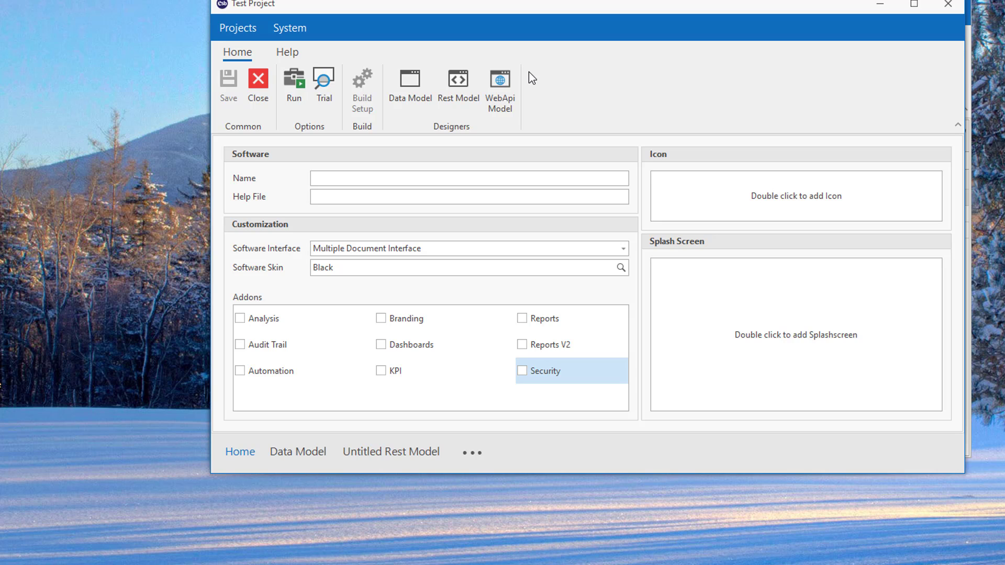
{"action": "left_click", "coordinate": [288, 454]}
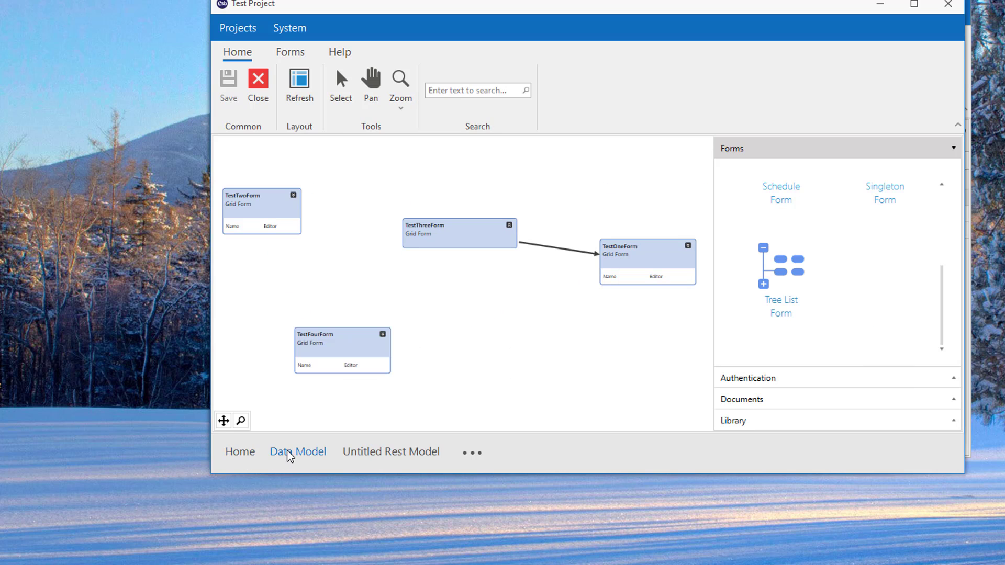
{"action": "left_click", "coordinate": [256, 457]}
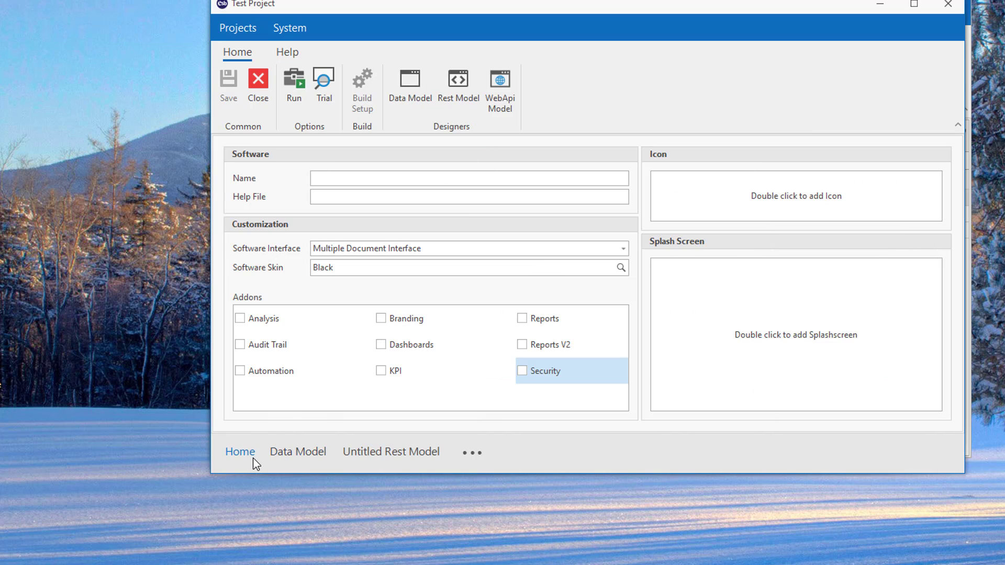
Step: View and close the list of Rest models, and open the list of WebApi models for comparison
{"action": "left_click", "coordinate": [459, 80]}
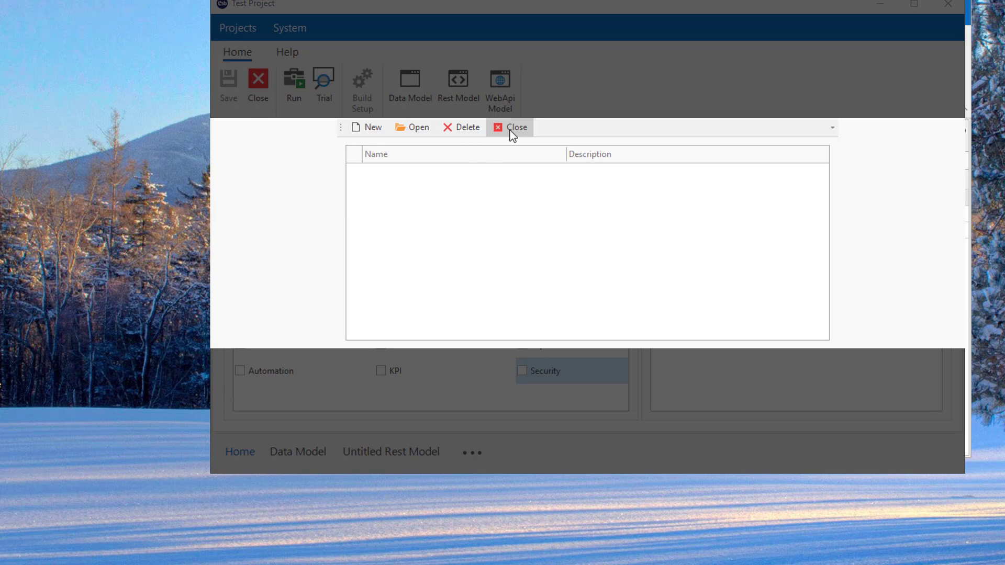
{"action": "left_click", "coordinate": [513, 130]}
{"action": "left_click", "coordinate": [513, 89]}
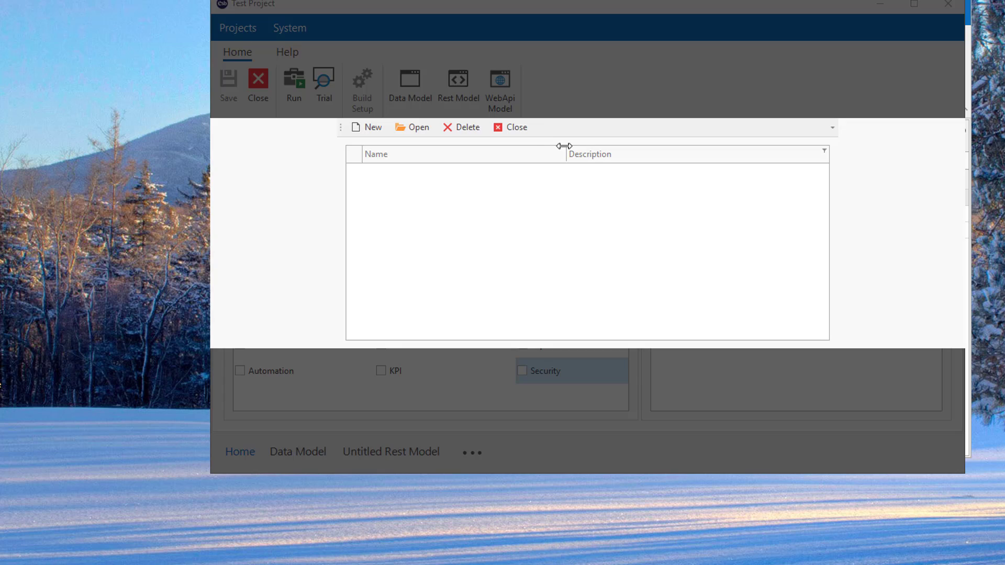
Step: Close the list of WebApi models and move the TestTwoForm form farther right in the Data Model
{"action": "left_click", "coordinate": [516, 128]}
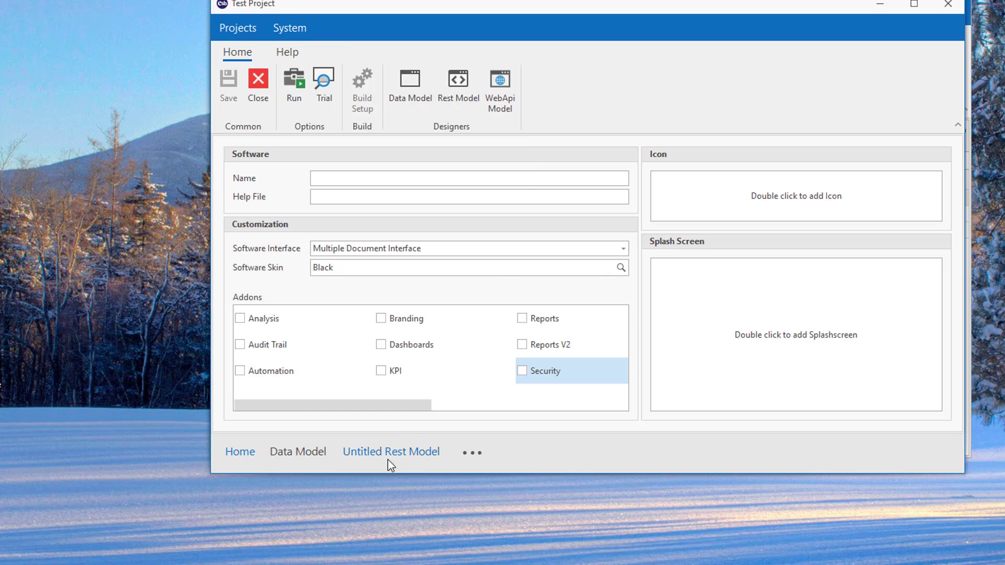
{"action": "left_click", "coordinate": [299, 454]}
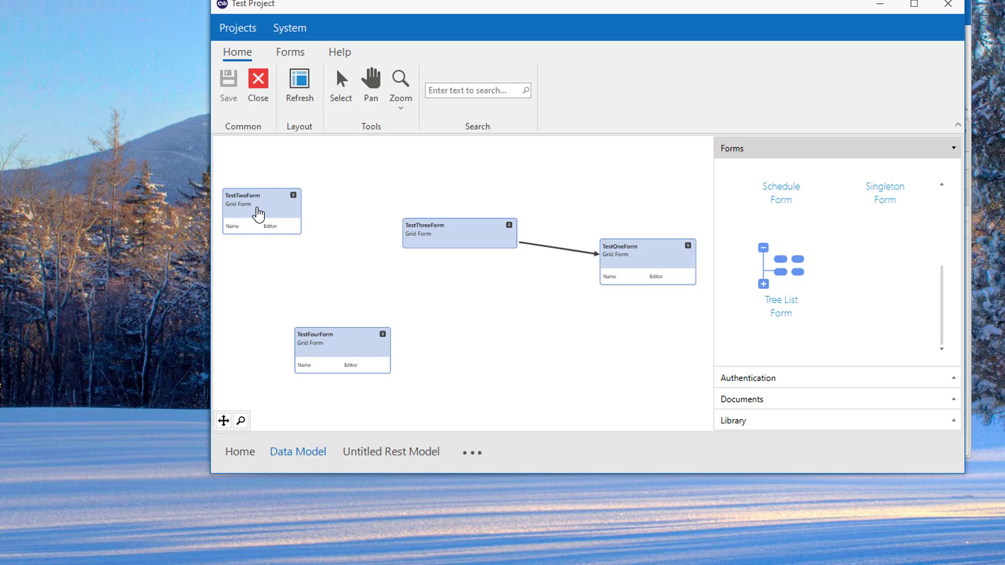
{"action": "left_click_drag", "start_coordinate": [260, 209], "coordinate": [323, 195]}
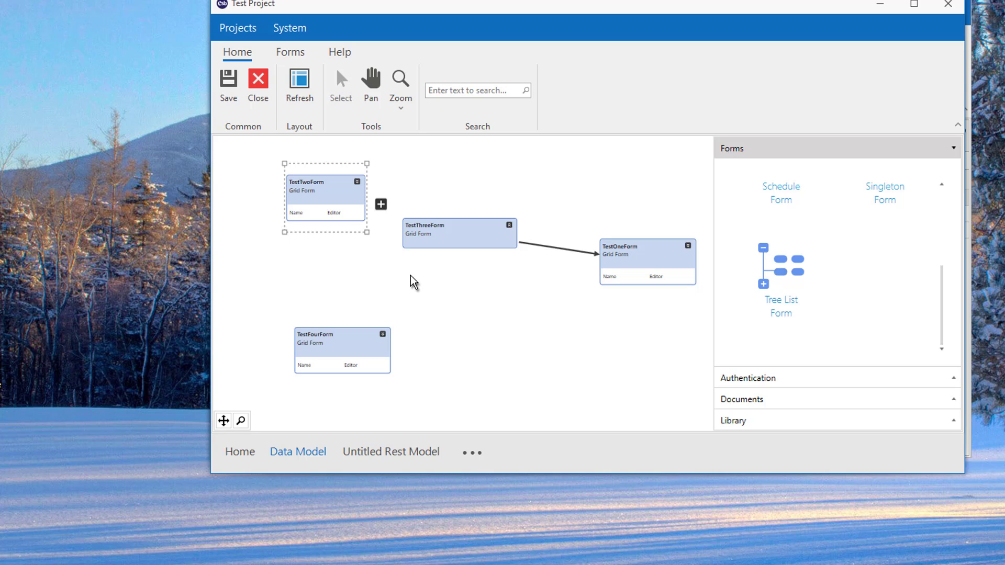
Step: Return to the Home page of Test Project, then view and close its list of Rest models
{"action": "left_click", "coordinate": [250, 449]}
{"action": "left_click", "coordinate": [449, 79]}
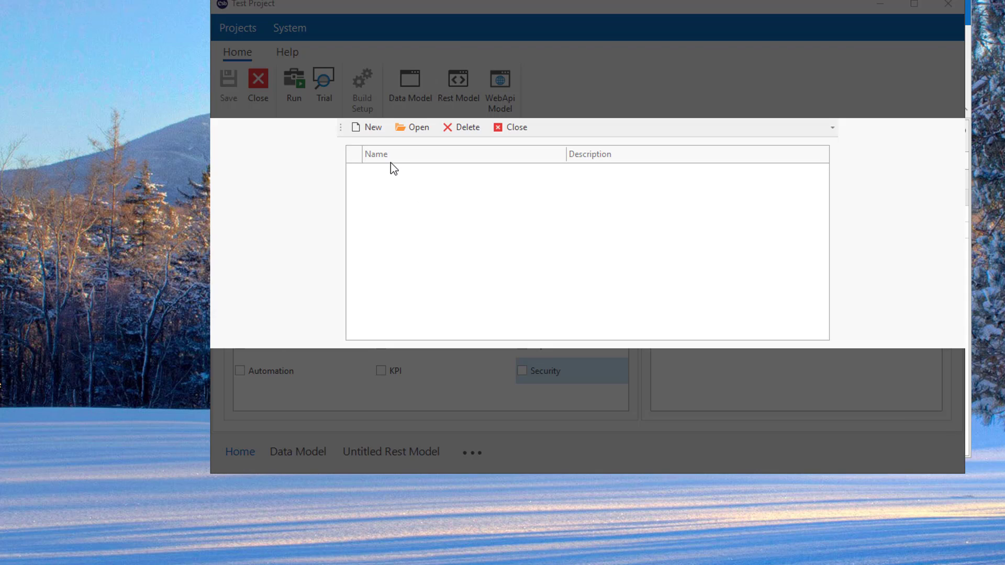
{"action": "left_click", "coordinate": [512, 129]}
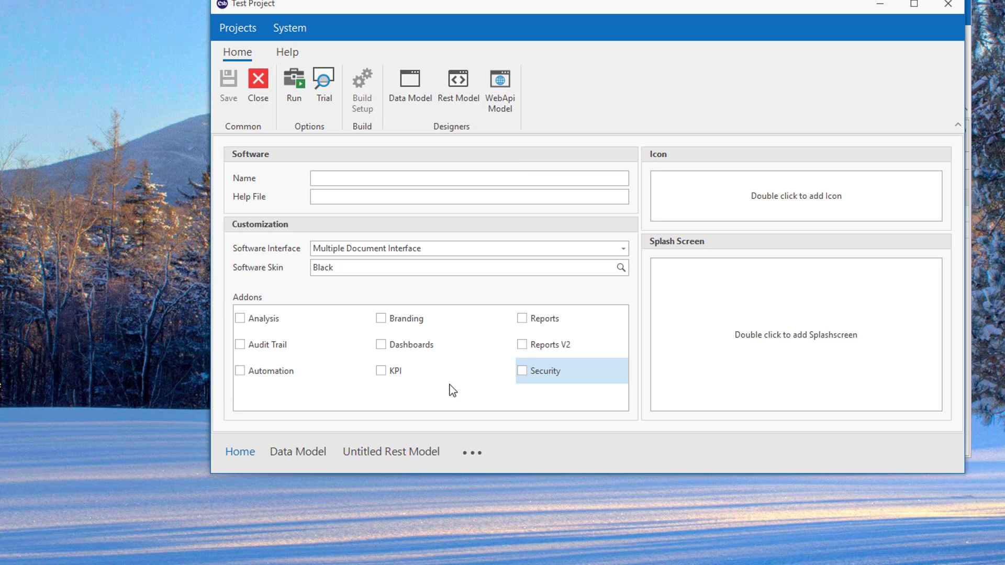
Step: Switch to the main ESB Expert window and open the Rest project from the Testing category
{"action": "left_click", "coordinate": [419, 564]}
{"action": "left_click", "coordinate": [356, 563]}
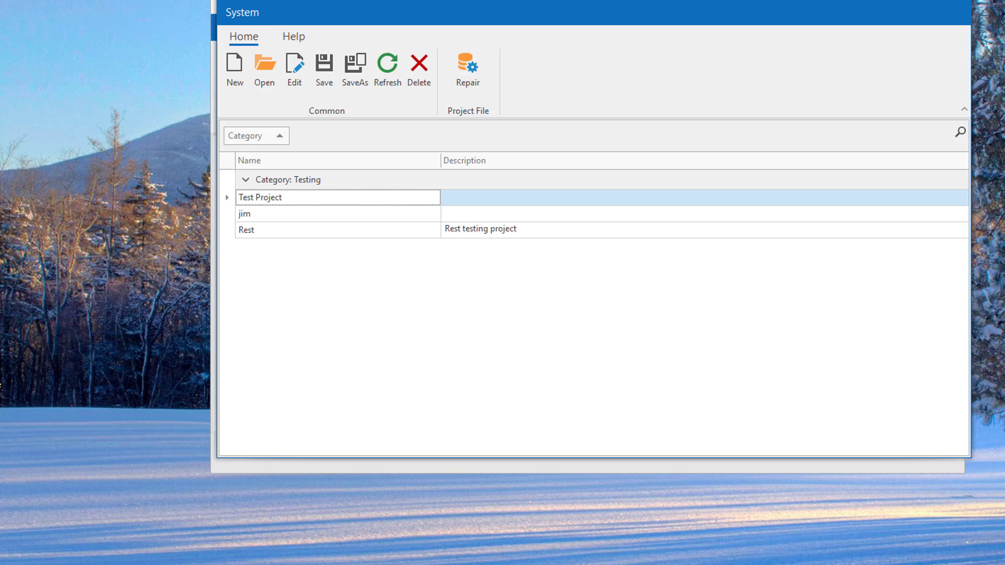
{"action": "double_click", "coordinate": [280, 229]}
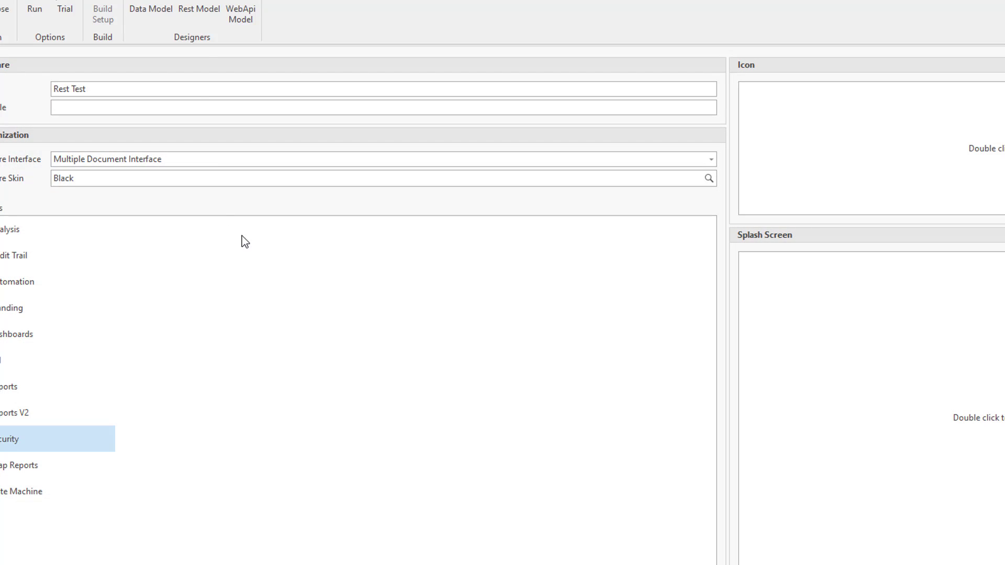
Step: Open the Trello Rest model and rearrange its TrelloBoard and CreateBoardForm forms side by side on the canvas
{"action": "left_click", "coordinate": [197, 13]}
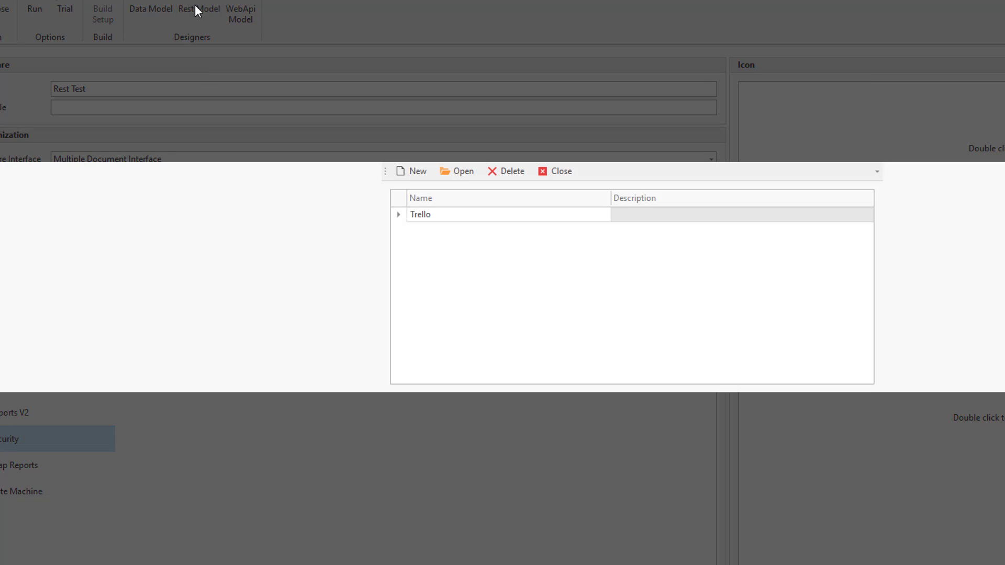
{"action": "double_click", "coordinate": [430, 215]}
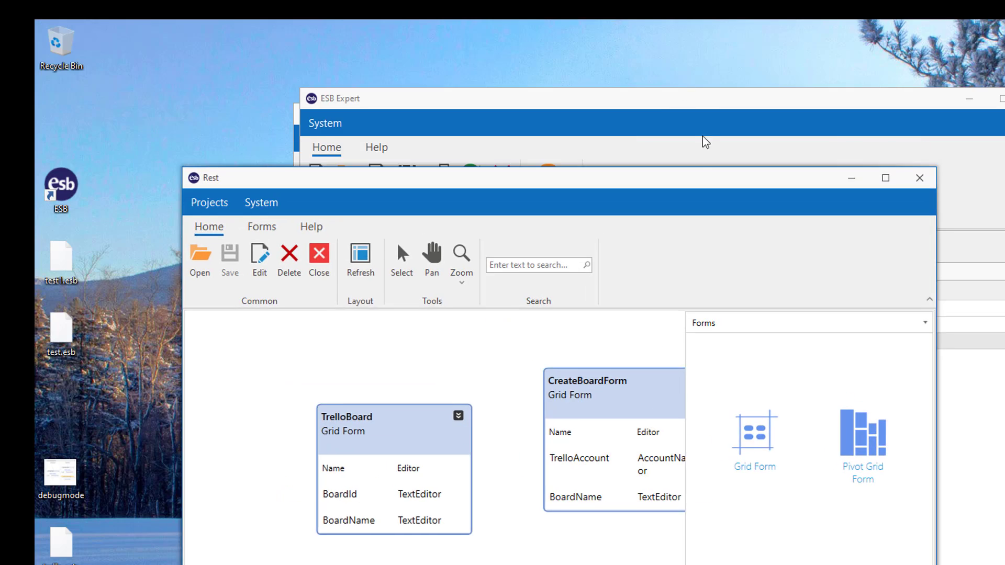
{"action": "left_click_drag", "start_coordinate": [419, 421], "coordinate": [357, 373]}
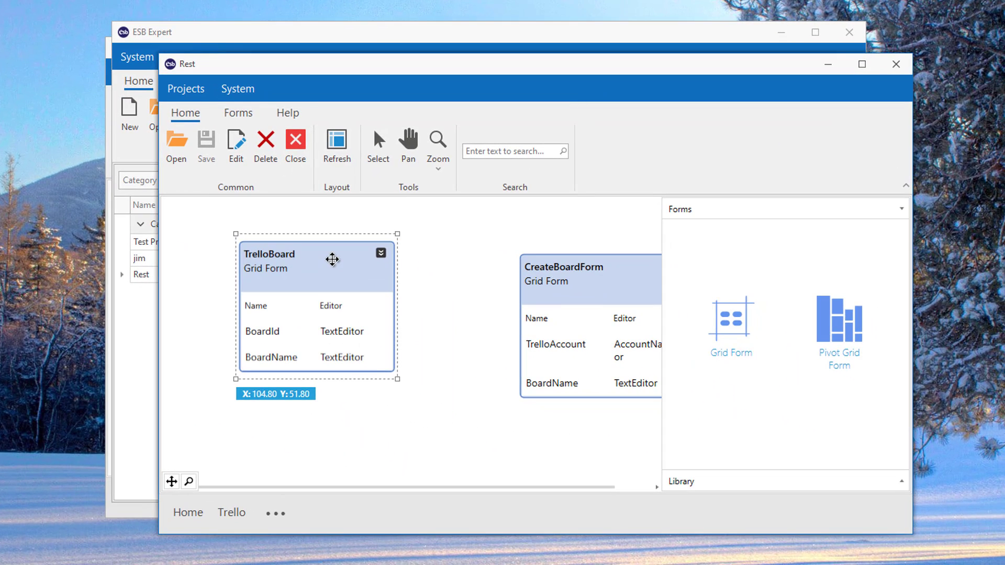
{"action": "left_click_drag", "start_coordinate": [628, 293], "coordinate": [545, 278]}
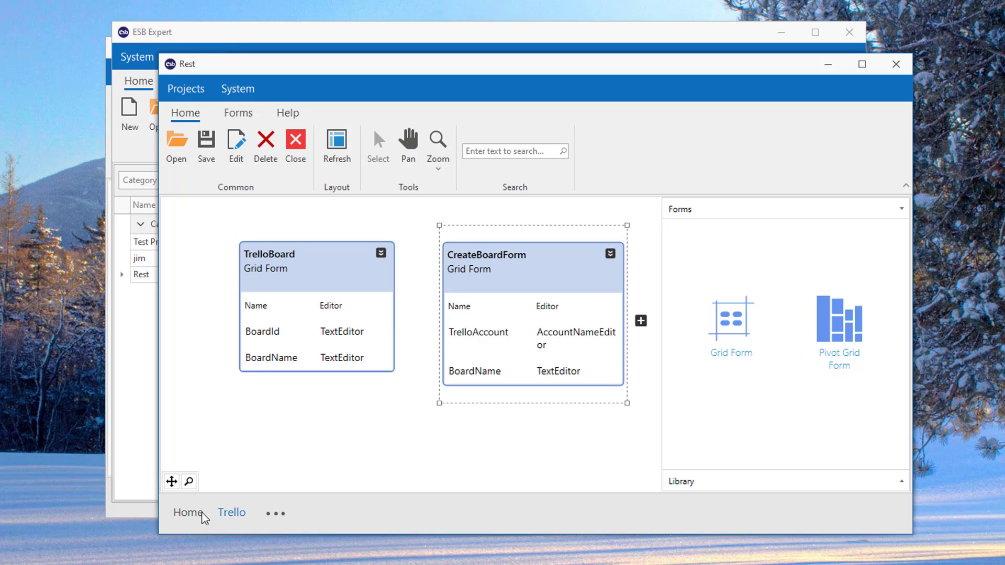
Step: View and close the Rest project's list of Rest models, and revisit the Trello model before returning to the Home page
{"action": "left_click", "coordinate": [188, 512]}
{"action": "left_click", "coordinate": [416, 155]}
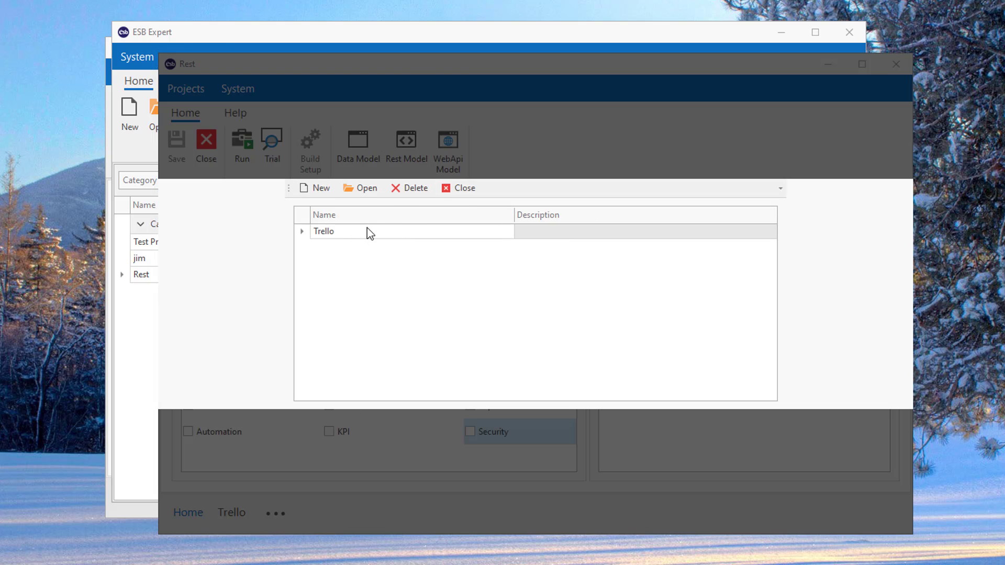
{"action": "left_click", "coordinate": [463, 190]}
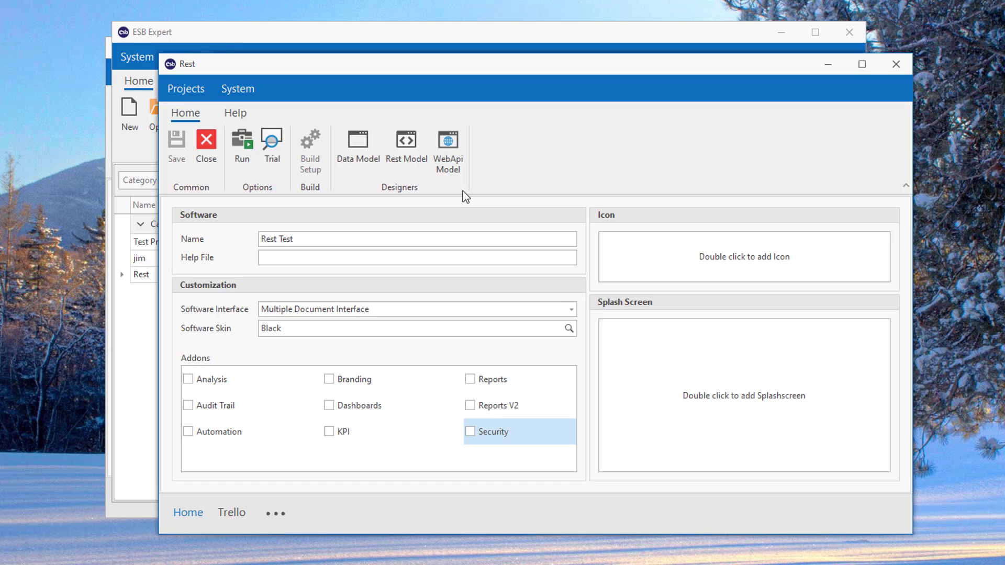
{"action": "left_click", "coordinate": [231, 512]}
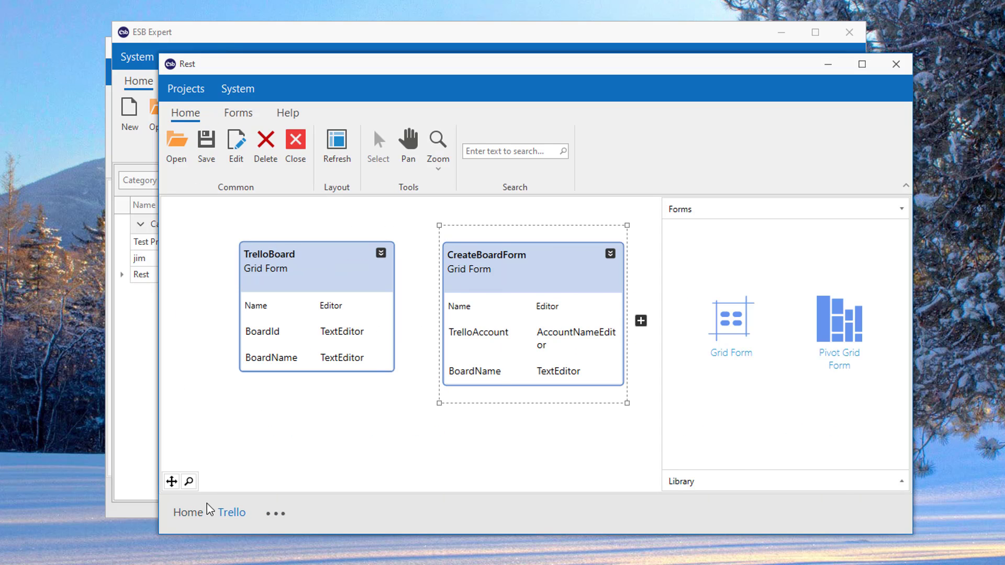
{"action": "left_click", "coordinate": [188, 512]}
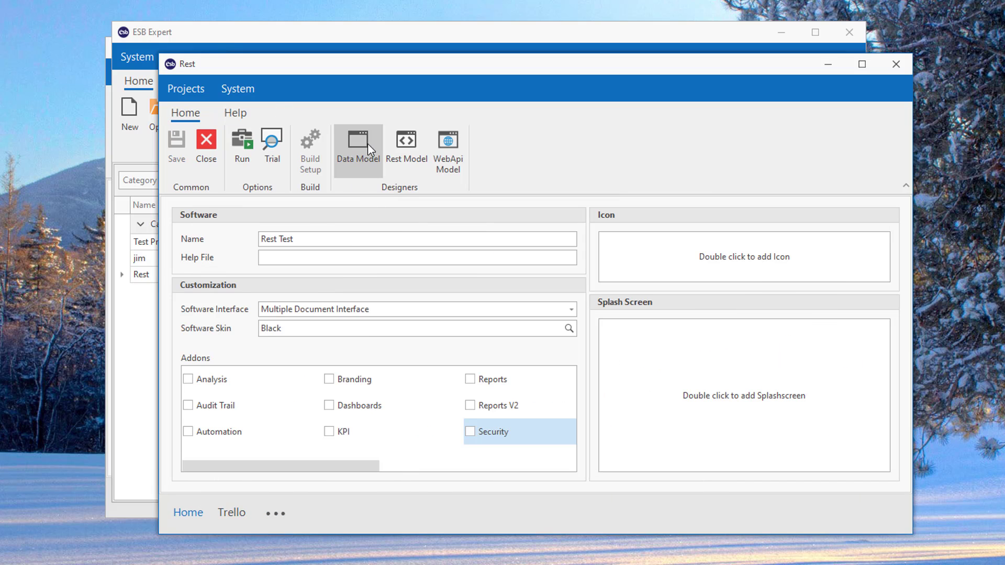
Step: Open the Rest project's Data Model and move the TrelloAccount form to about X 221, Y 24
{"action": "left_click", "coordinate": [367, 144]}
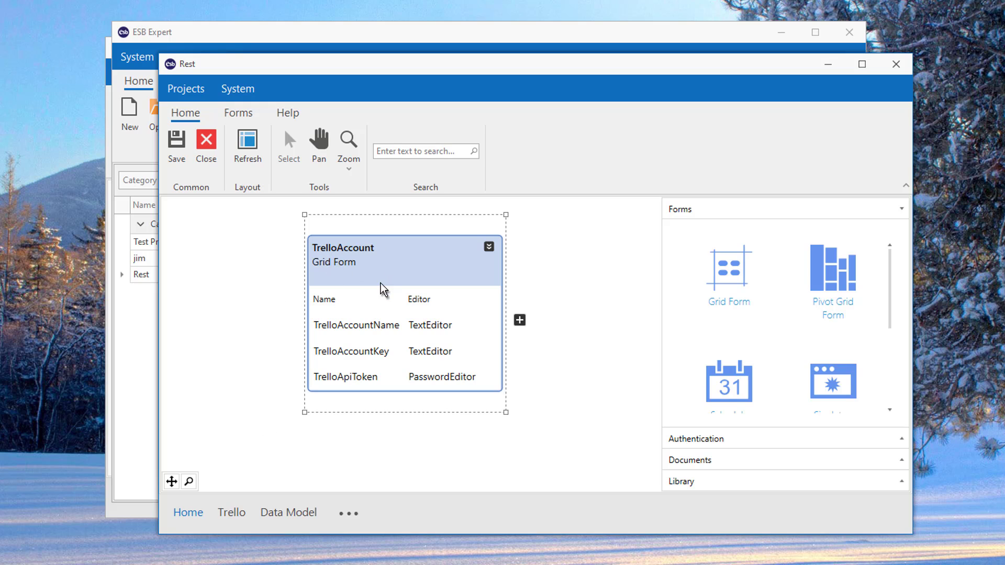
{"action": "left_click", "coordinate": [190, 512]}
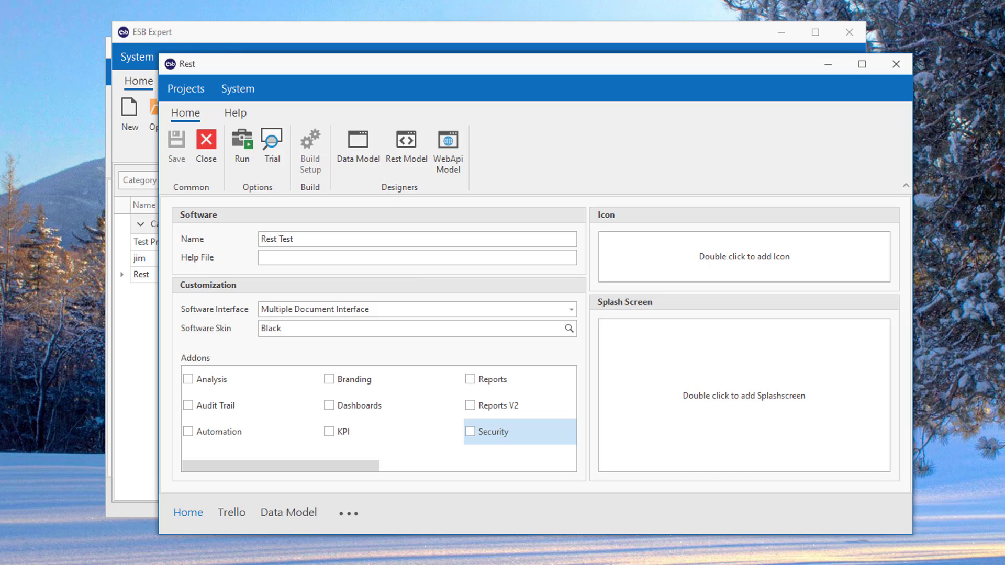
{"action": "left_click", "coordinate": [290, 512]}
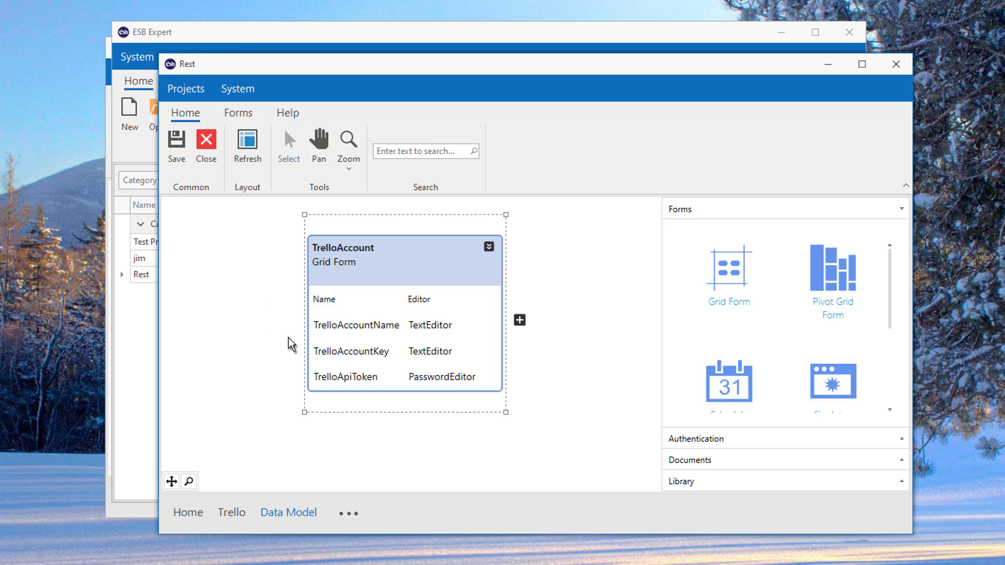
{"action": "left_click_drag", "start_coordinate": [445, 270], "coordinate": [394, 274]}
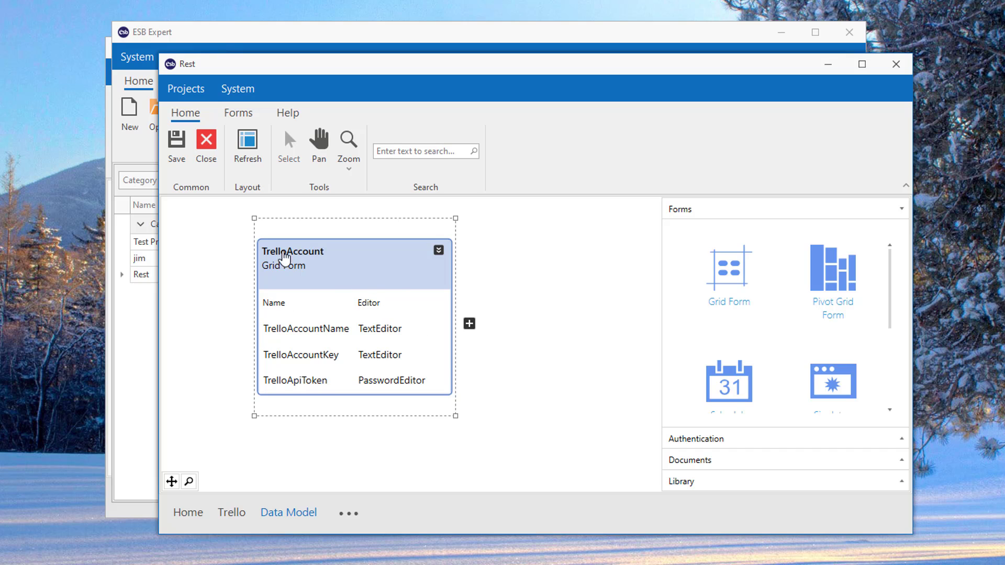
{"action": "left_click_drag", "start_coordinate": [303, 263], "coordinate": [409, 260]}
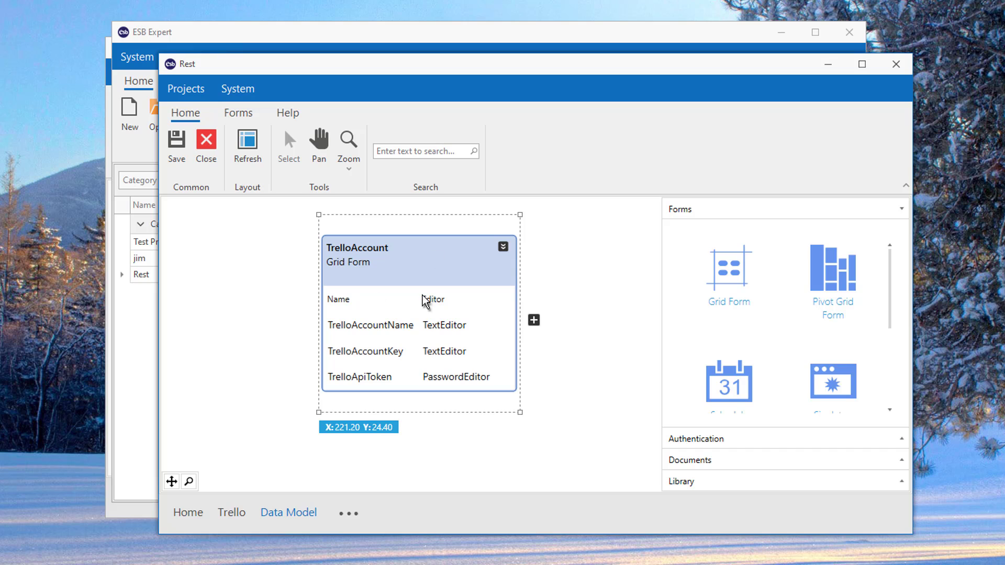
Step: Examine the property settings of TrelloAccountName and TrelloAccountKey in the TrelloAccount form, cancelling each dialog and reselecting the form
{"action": "left_click", "coordinate": [386, 329]}
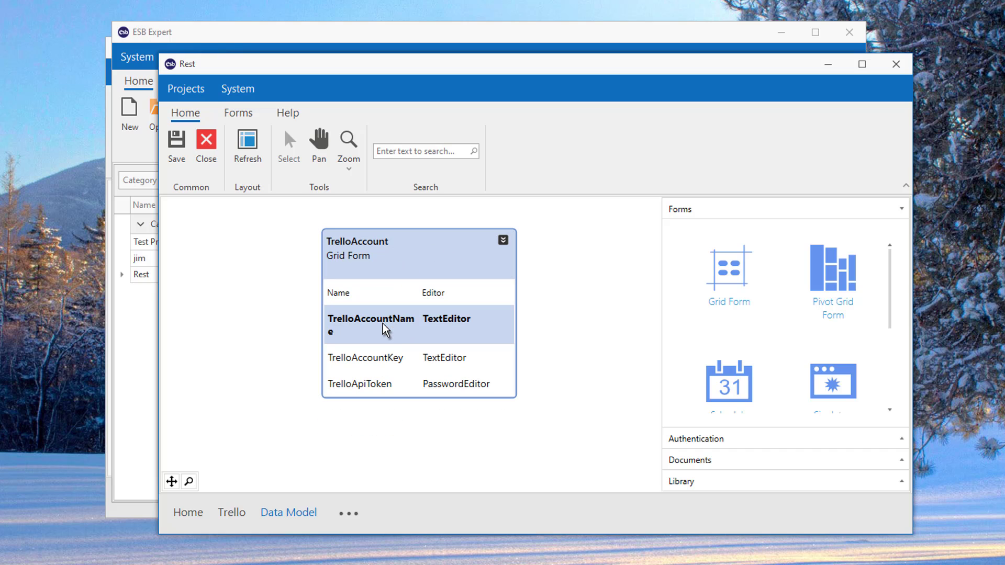
{"action": "left_click", "coordinate": [397, 358]}
{"action": "left_click", "coordinate": [407, 271]}
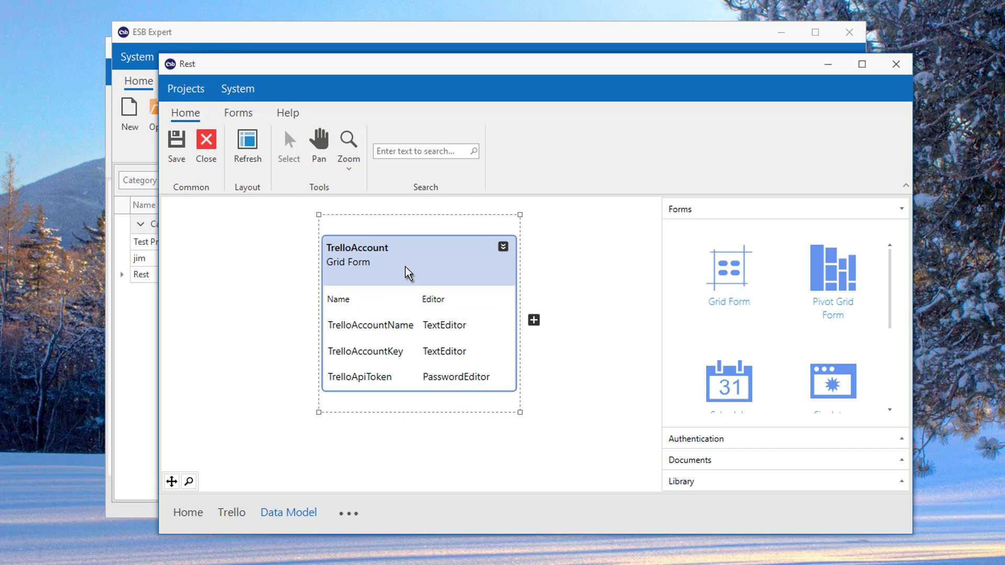
{"action": "double_click", "coordinate": [407, 331]}
{"action": "left_click", "coordinate": [718, 423]}
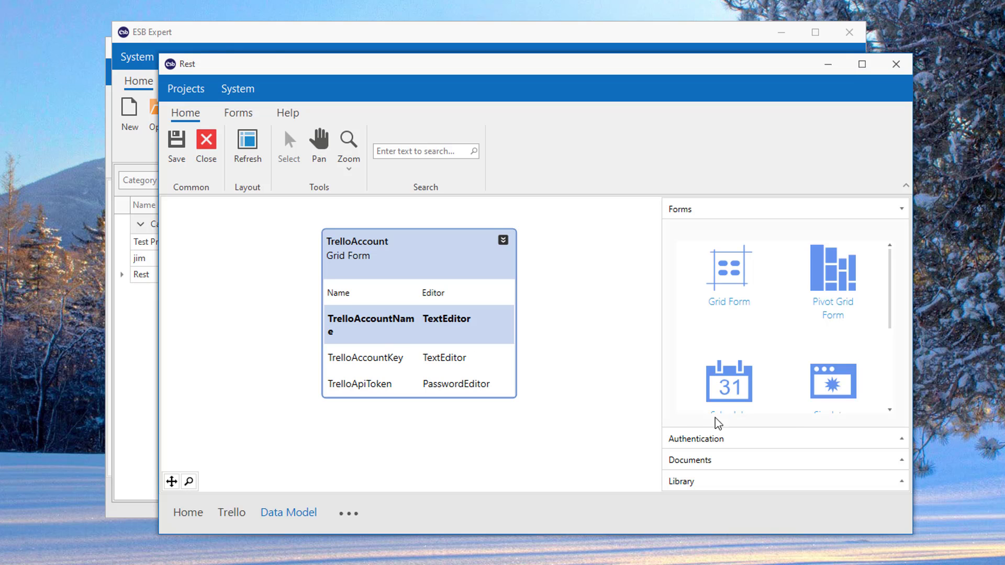
{"action": "double_click", "coordinate": [380, 362]}
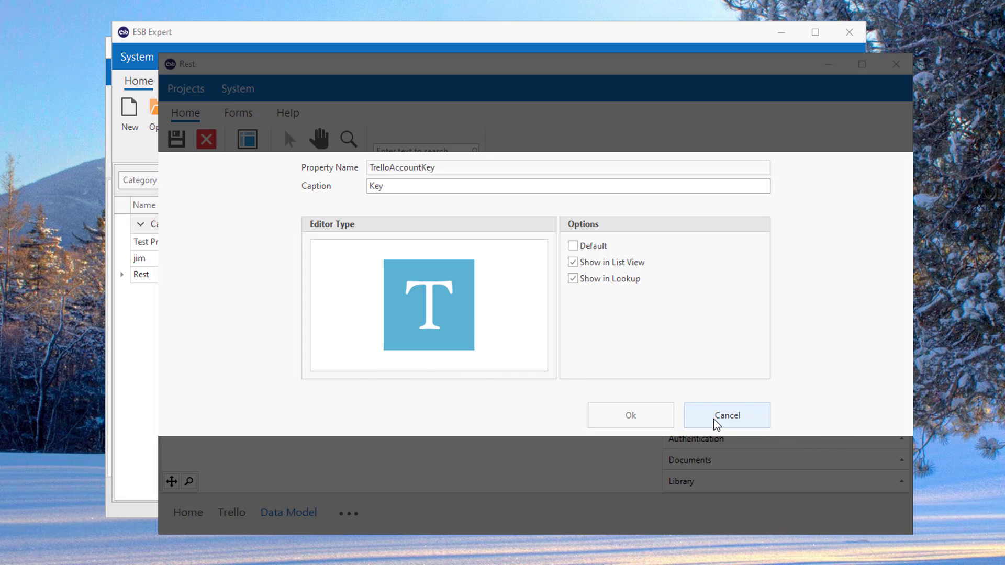
{"action": "left_click", "coordinate": [717, 423]}
{"action": "left_click", "coordinate": [445, 259]}
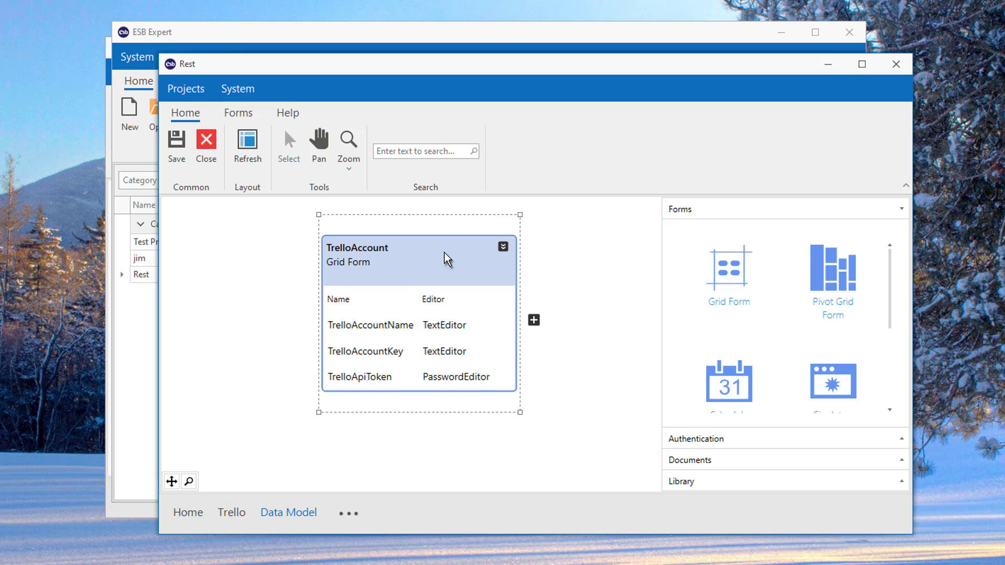
Step: Resize the TrelloAccount form to about 325 by 174 and move it to about X 52, Y 39
{"action": "left_click_drag", "start_coordinate": [520, 412], "coordinate": [540, 367]}
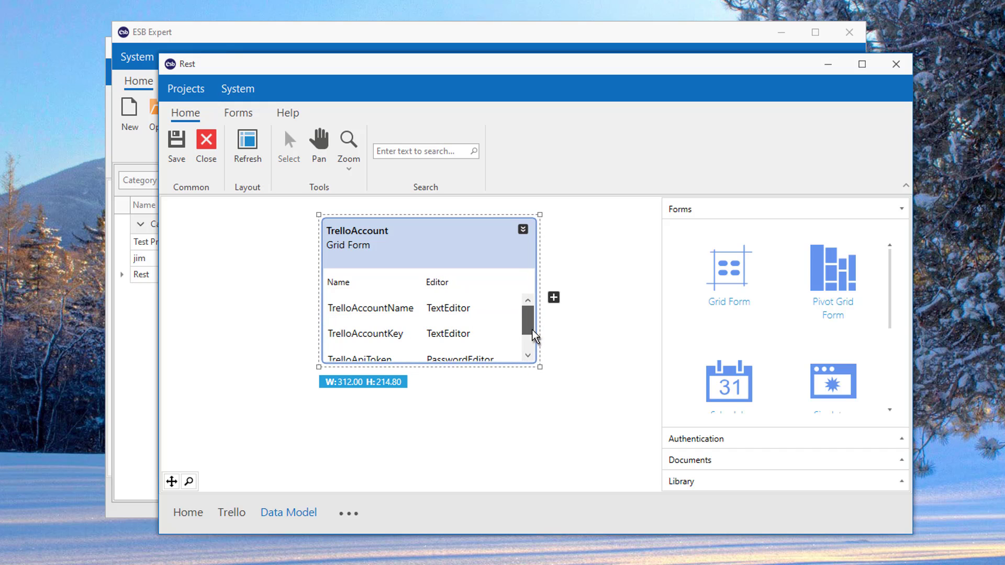
{"action": "mouse_move", "coordinate": [532, 329]}
{"action": "left_mouse_down"}
{"action": "mouse_move", "coordinate": [525, 318]}
{"action": "mouse_move", "coordinate": [531, 346]}
{"action": "left_mouse_up"}
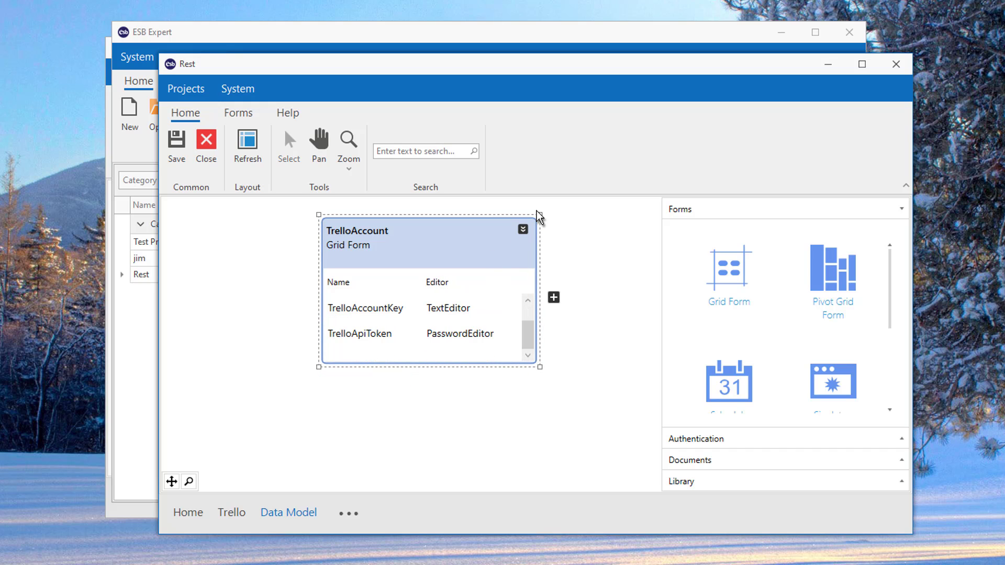
{"action": "left_click_drag", "start_coordinate": [539, 217], "coordinate": [549, 244]}
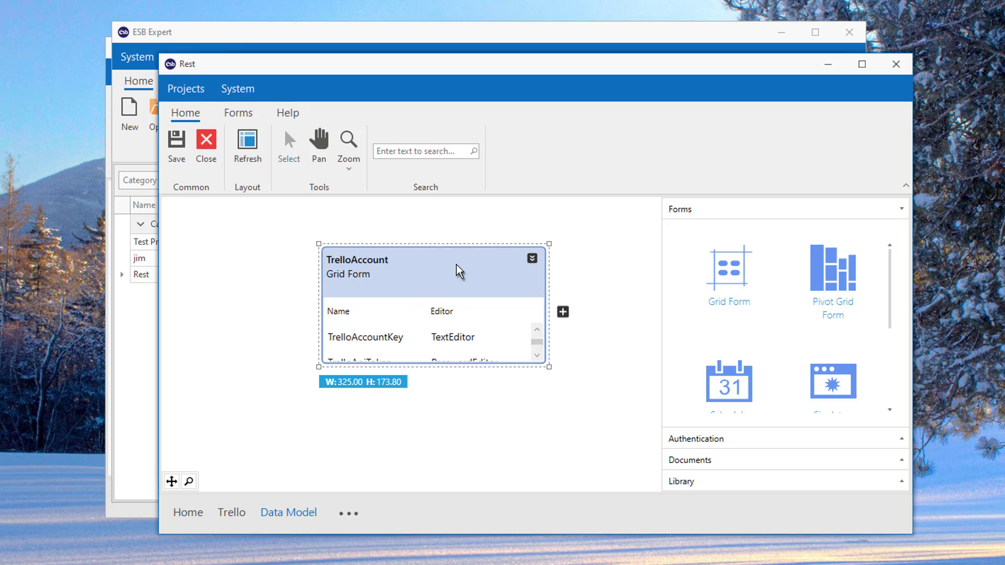
{"action": "left_click_drag", "start_coordinate": [458, 271], "coordinate": [336, 248]}
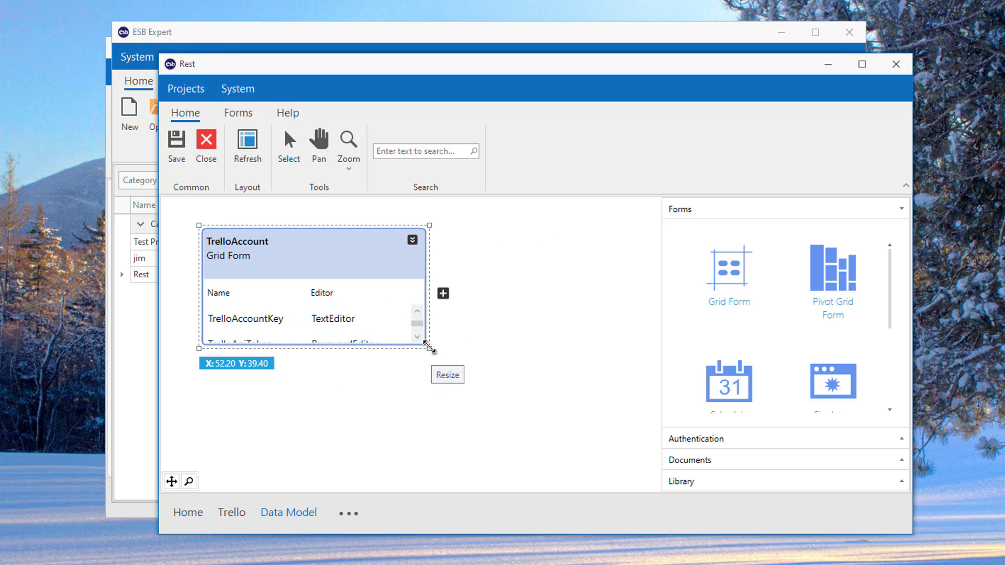
Step: Resize the TrelloAccount form to about 325 by 251 so that all its properties fit
{"action": "left_click_drag", "start_coordinate": [429, 347], "coordinate": [430, 419]}
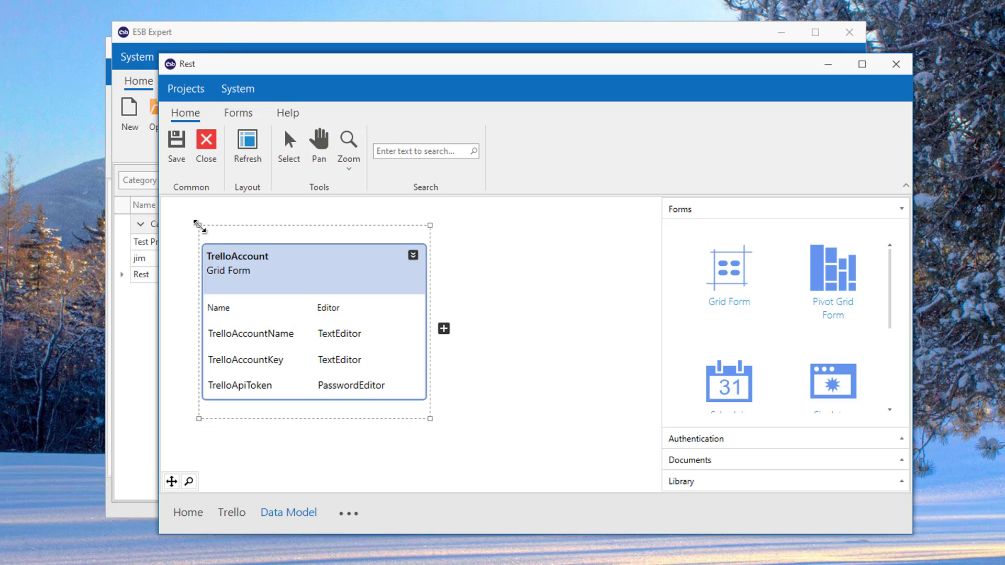
{"action": "mouse_move", "coordinate": [199, 225]}
{"action": "left_mouse_down"}
{"action": "mouse_move", "coordinate": [256, 226]}
{"action": "mouse_move", "coordinate": [208, 227]}
{"action": "left_mouse_up"}
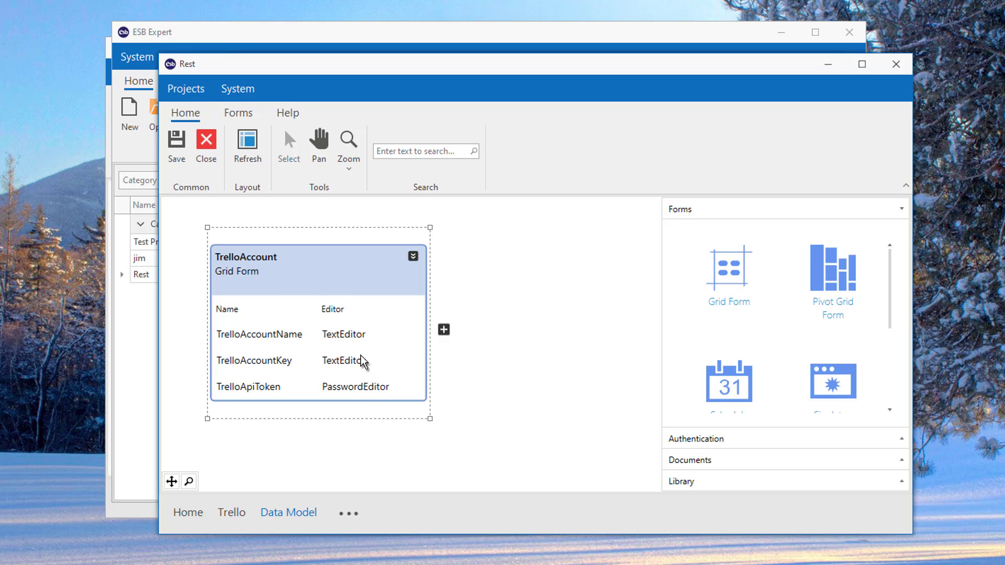
{"action": "mouse_move", "coordinate": [429, 419]}
{"action": "left_mouse_down"}
{"action": "mouse_move", "coordinate": [394, 384]}
{"action": "mouse_move", "coordinate": [400, 337]}
{"action": "mouse_move", "coordinate": [382, 355]}
{"action": "mouse_move", "coordinate": [433, 370]}
{"action": "mouse_move", "coordinate": [438, 404]}
{"action": "left_mouse_up"}
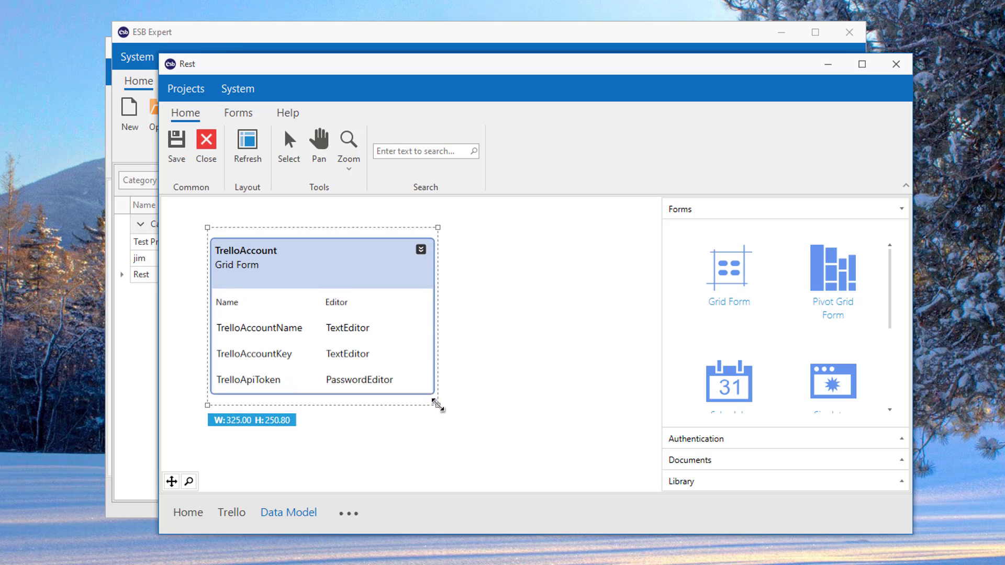
Step: Review the TrelloAccountName and TrelloAccountKey editor settings again, leaving both dialogs without changes
{"action": "double_click", "coordinate": [355, 331]}
{"action": "left_click", "coordinate": [717, 419]}
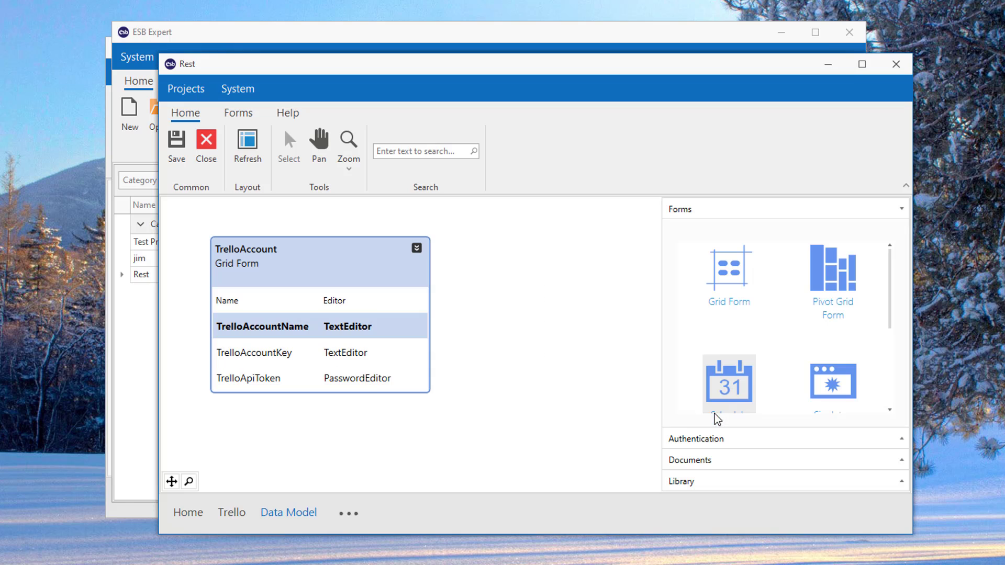
{"action": "double_click", "coordinate": [348, 353]}
{"action": "left_click", "coordinate": [725, 425]}
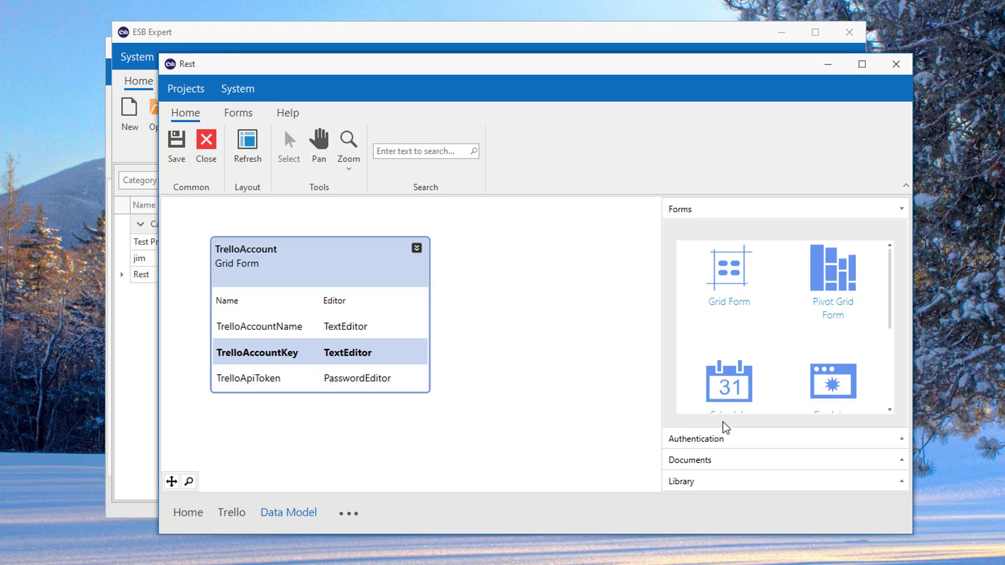
Step: Return to the Rest project's Home page, view and close its list of Rest models, and open the list of WebApi models
{"action": "left_click", "coordinate": [187, 513]}
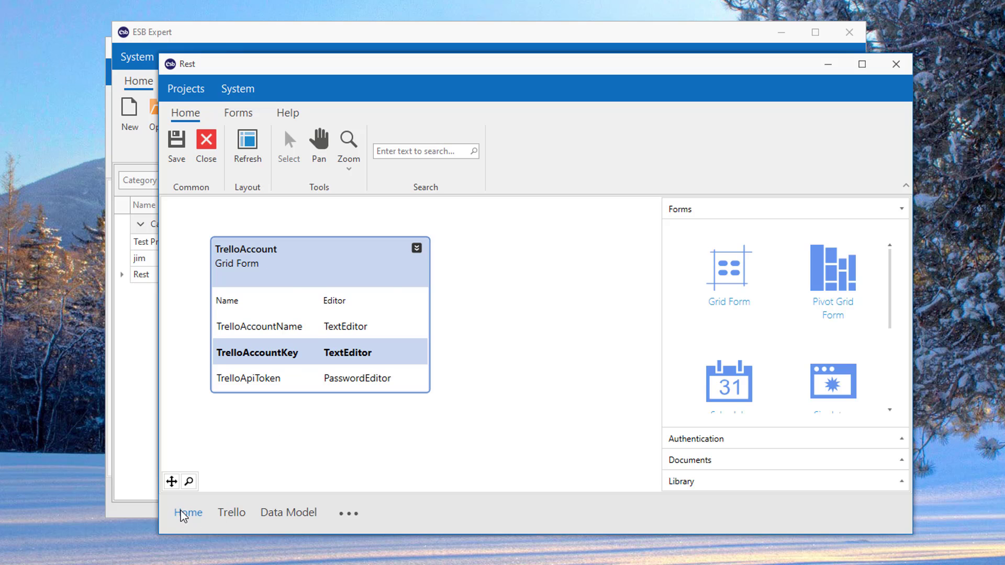
{"action": "left_click", "coordinate": [186, 512]}
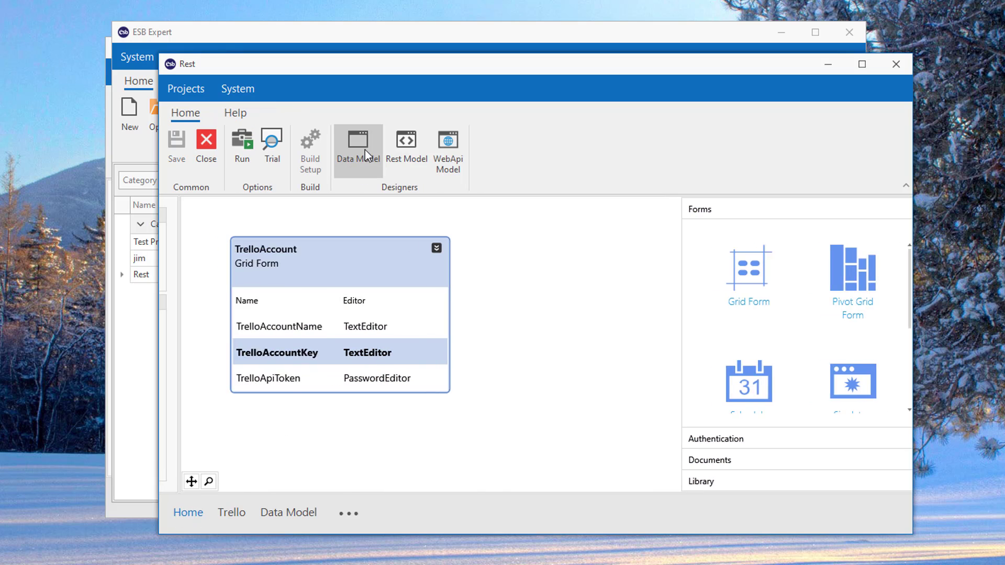
{"action": "left_click", "coordinate": [401, 145]}
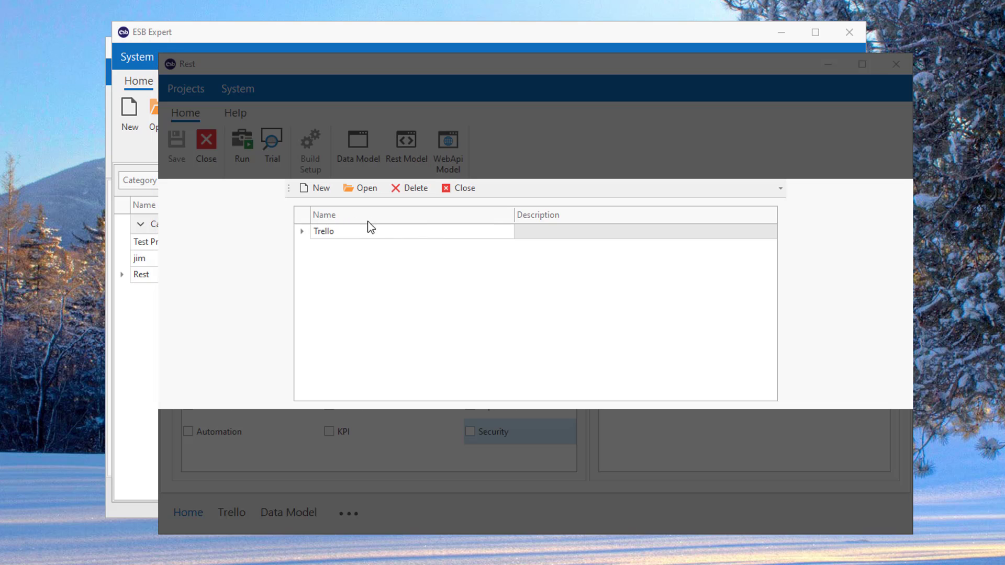
{"action": "left_click", "coordinate": [458, 164]}
{"action": "left_click", "coordinate": [455, 166]}
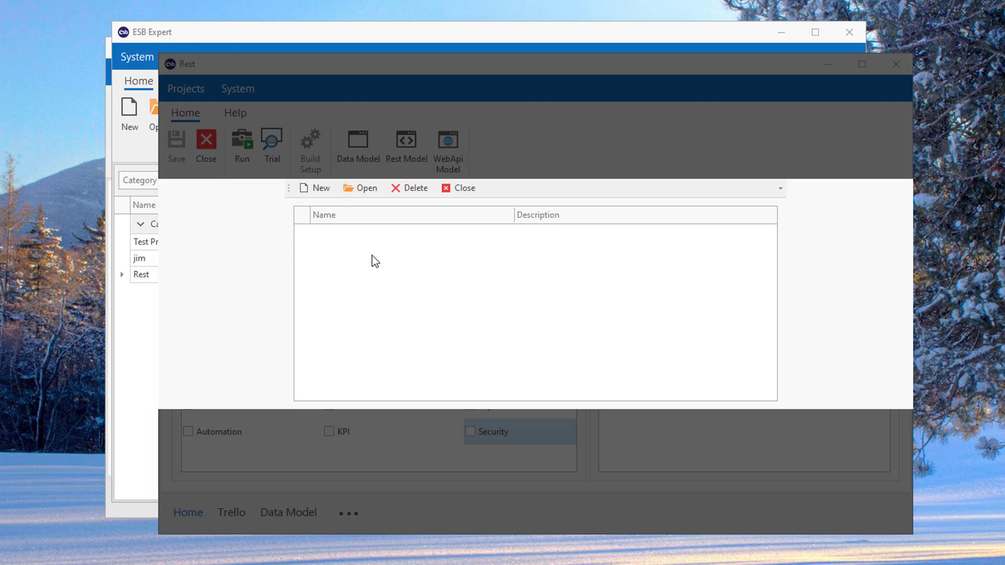